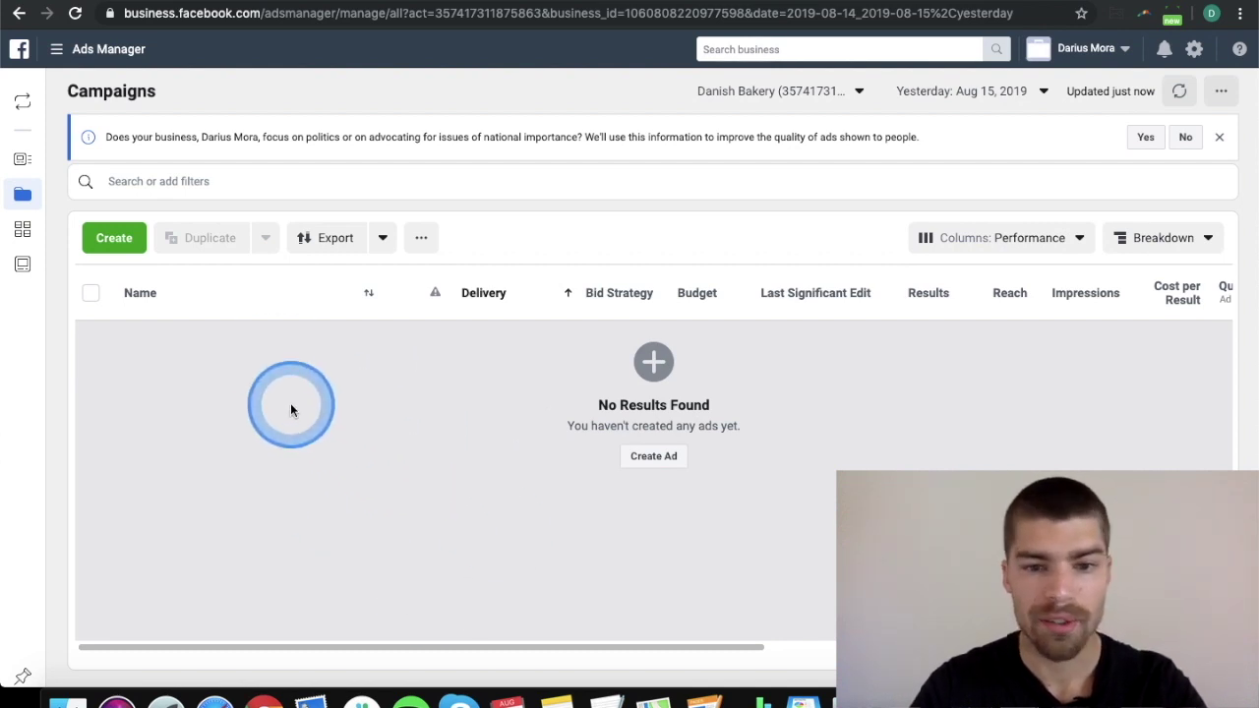
# Switch from Ads Manager to Events Manager and look over the available data source types.
pyautogui.click(61, 55)
pyautogui.click(150, 354)
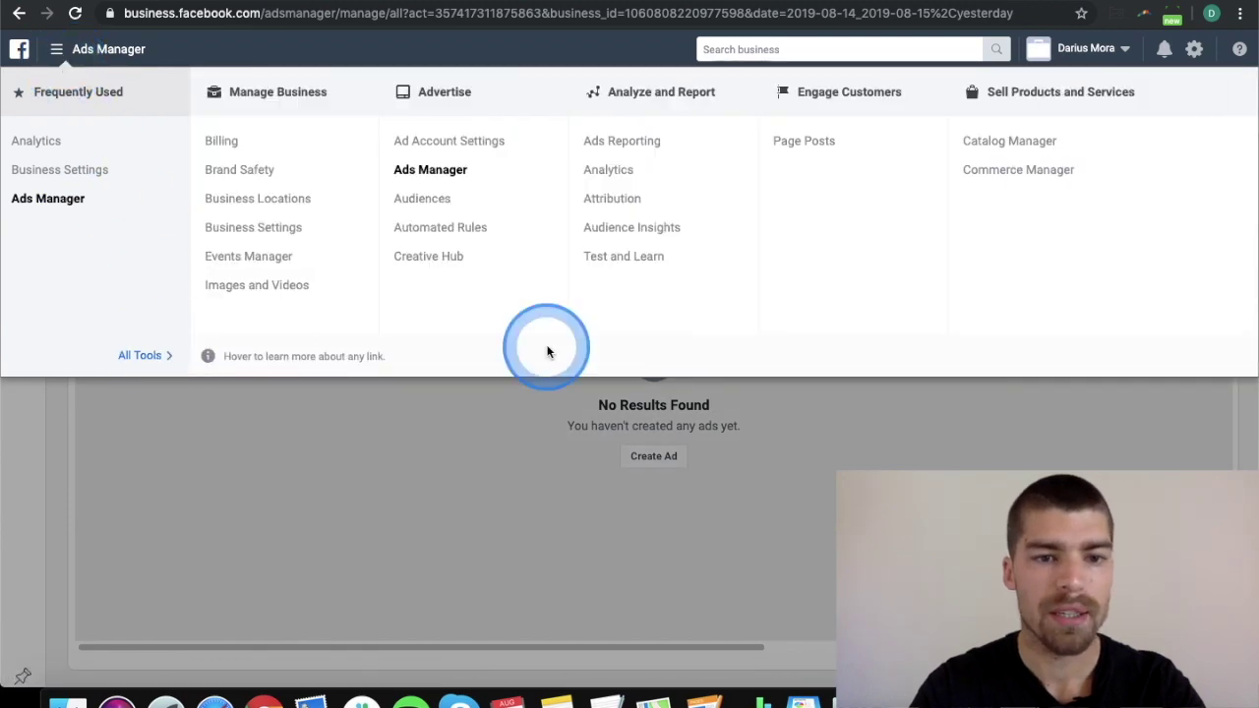
pyautogui.click(281, 262)
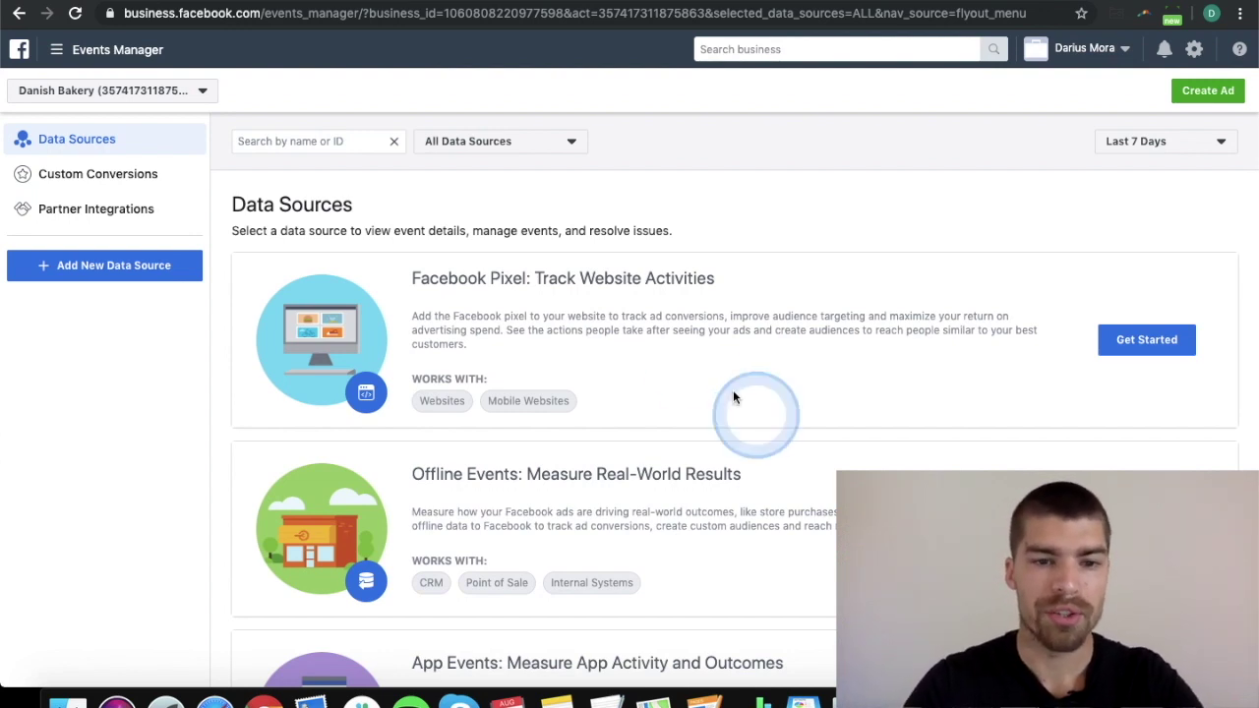
pyautogui.scroll(-1, 675, 362)
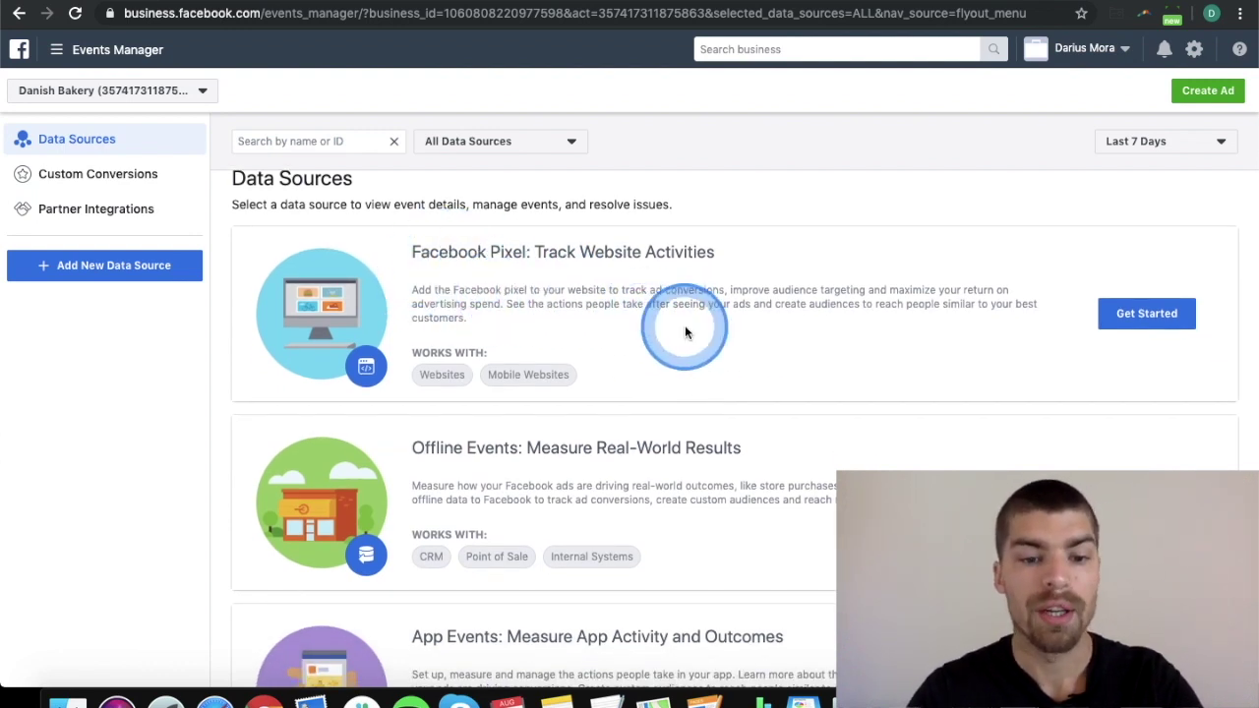
pyautogui.scroll(-3, 679, 326)
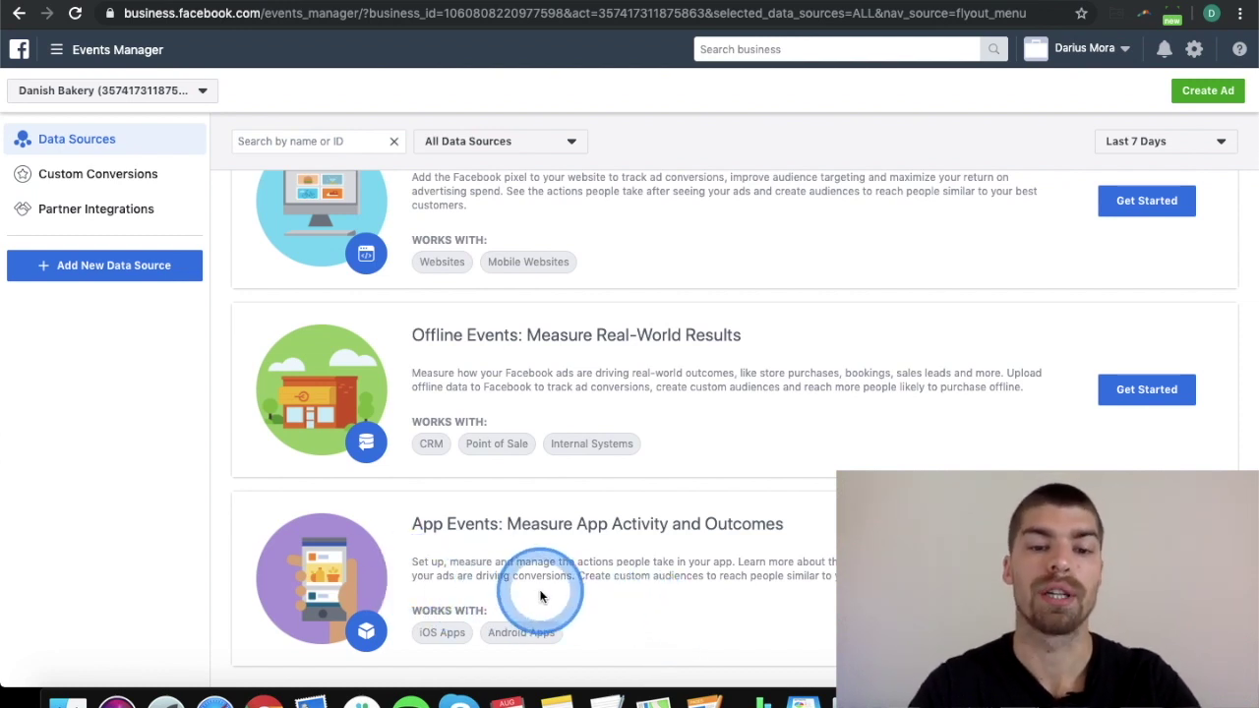
pyautogui.scroll(3, 542, 591)
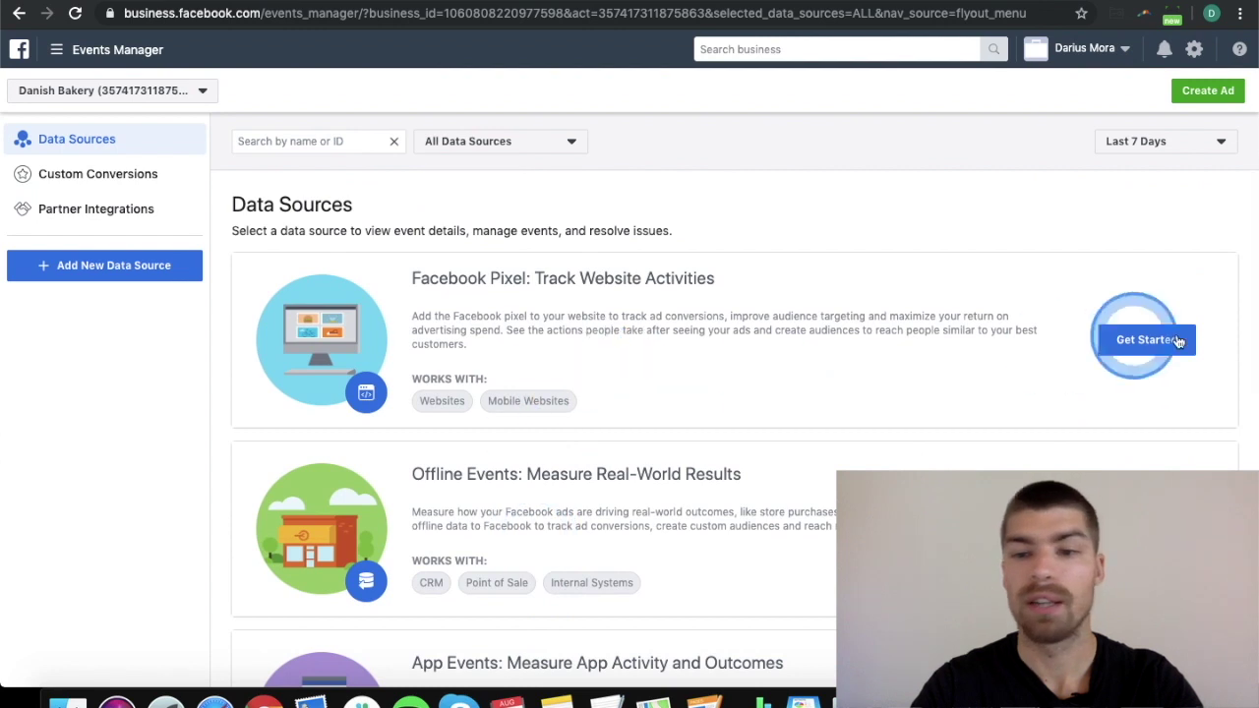
pyautogui.click(1162, 344)
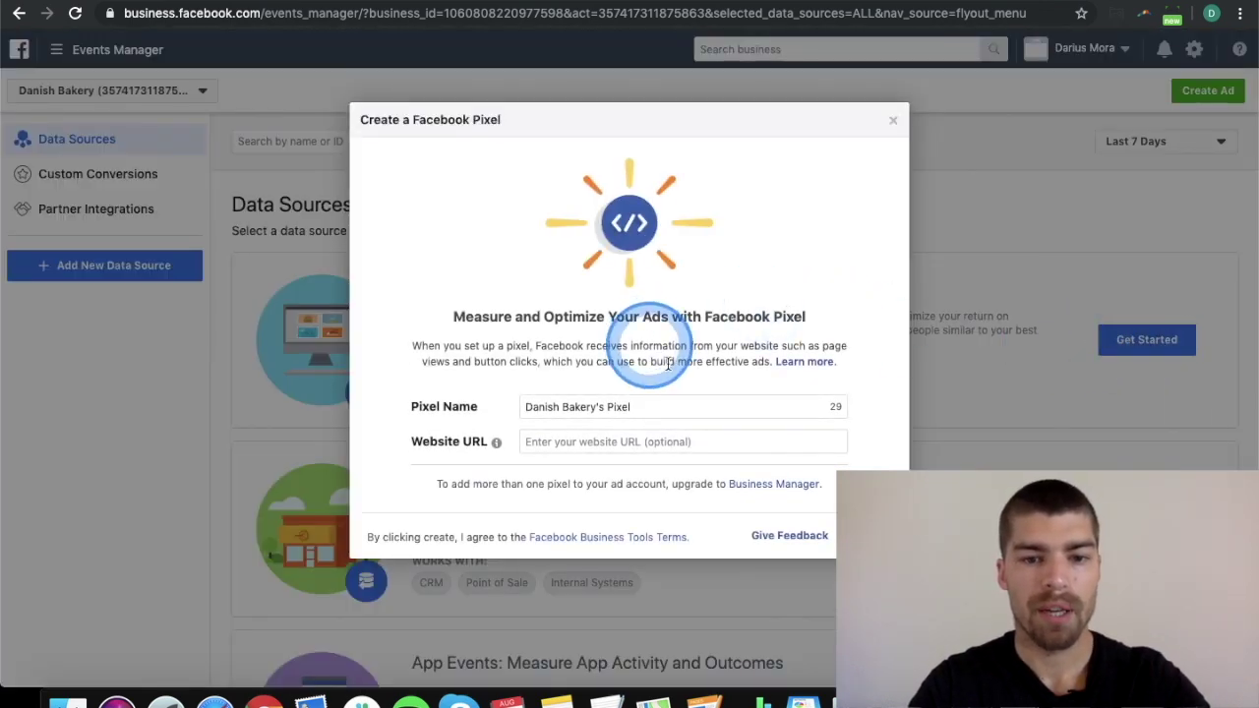
pyautogui.click(607, 448)
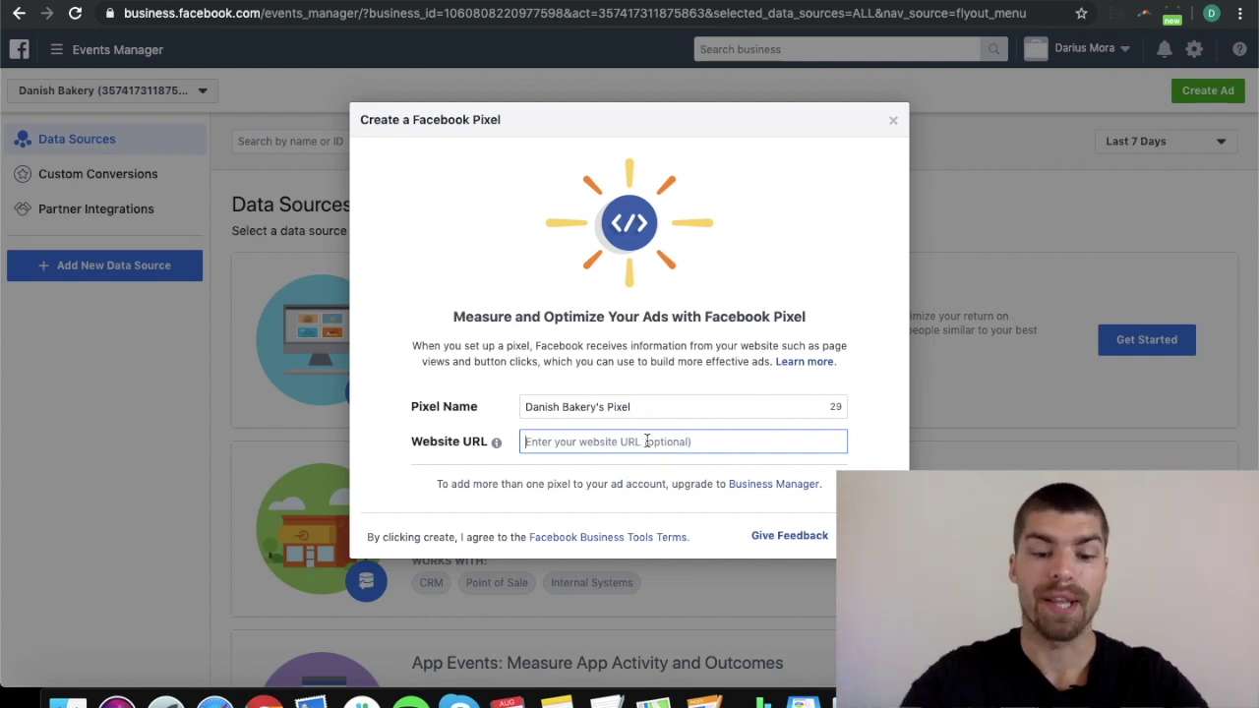
pyautogui.write('www.dariusmoravcik.com')
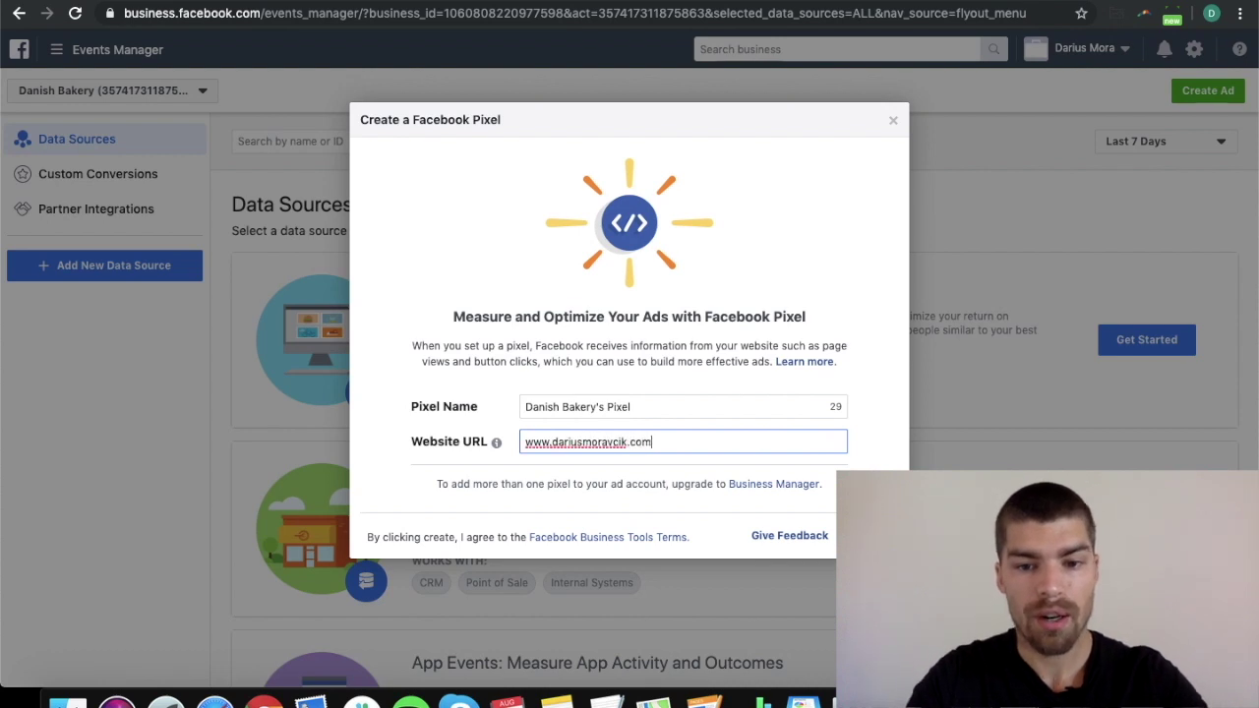
pyautogui.click(869, 536)
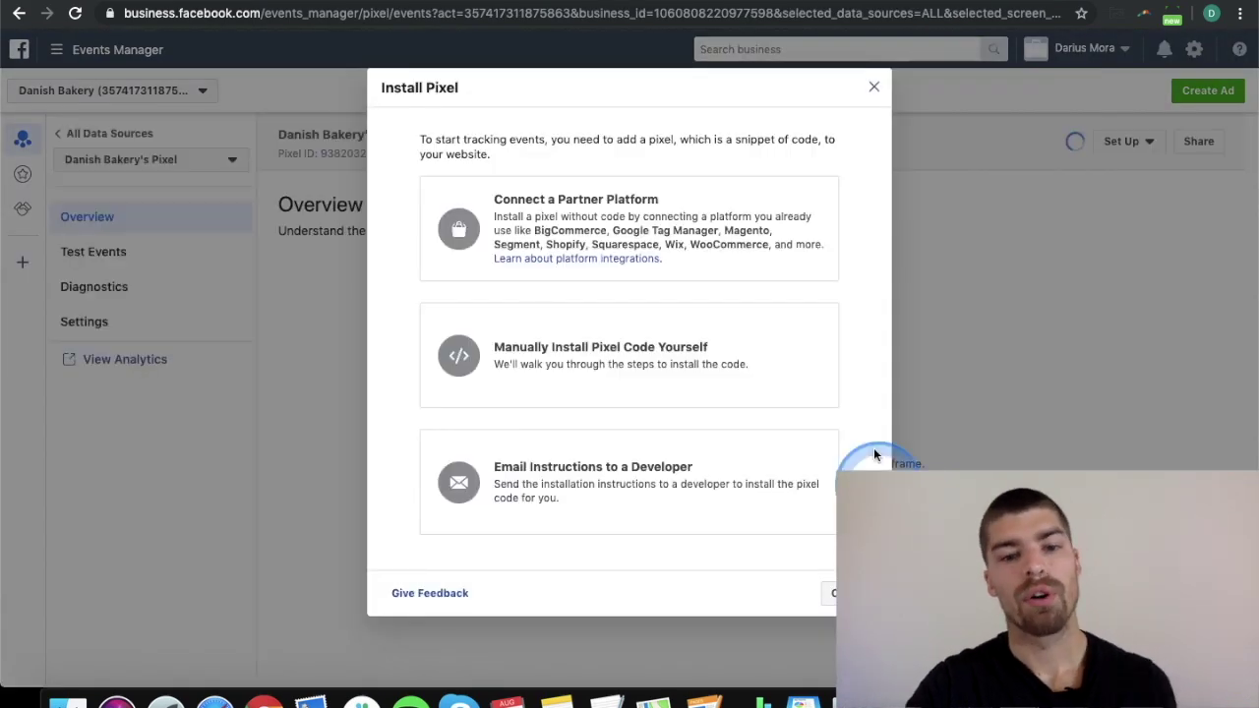
# Choose WordPress as the partner platform for the pixel, keep Advanced Matching on, and download the Facebook Pixel Extension.
pyautogui.click(875, 397)
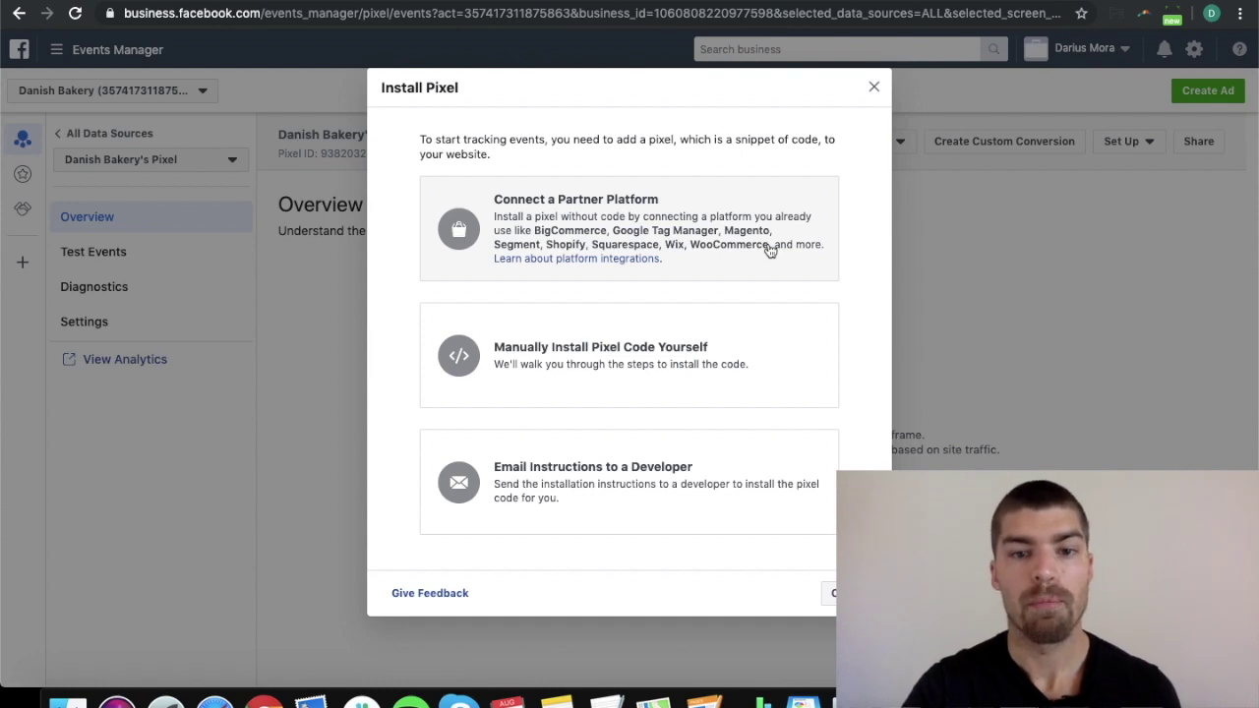
pyautogui.click(771, 251)
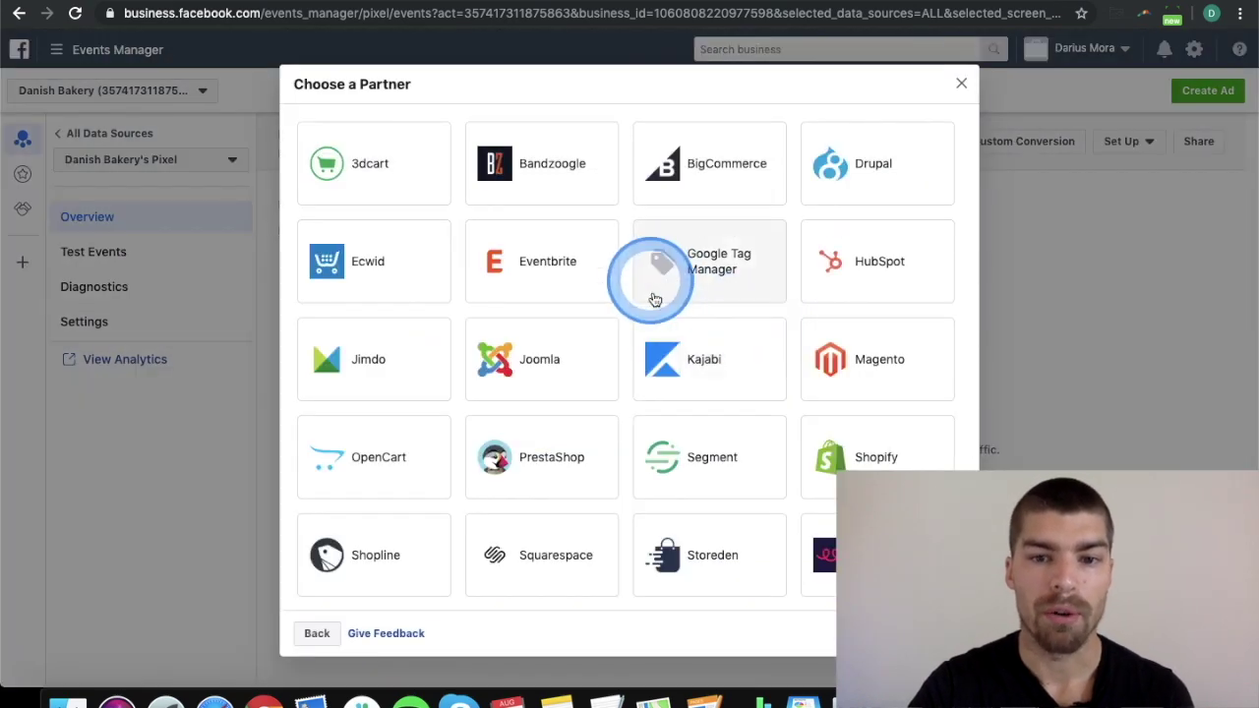
pyautogui.scroll(-3, 866, 445)
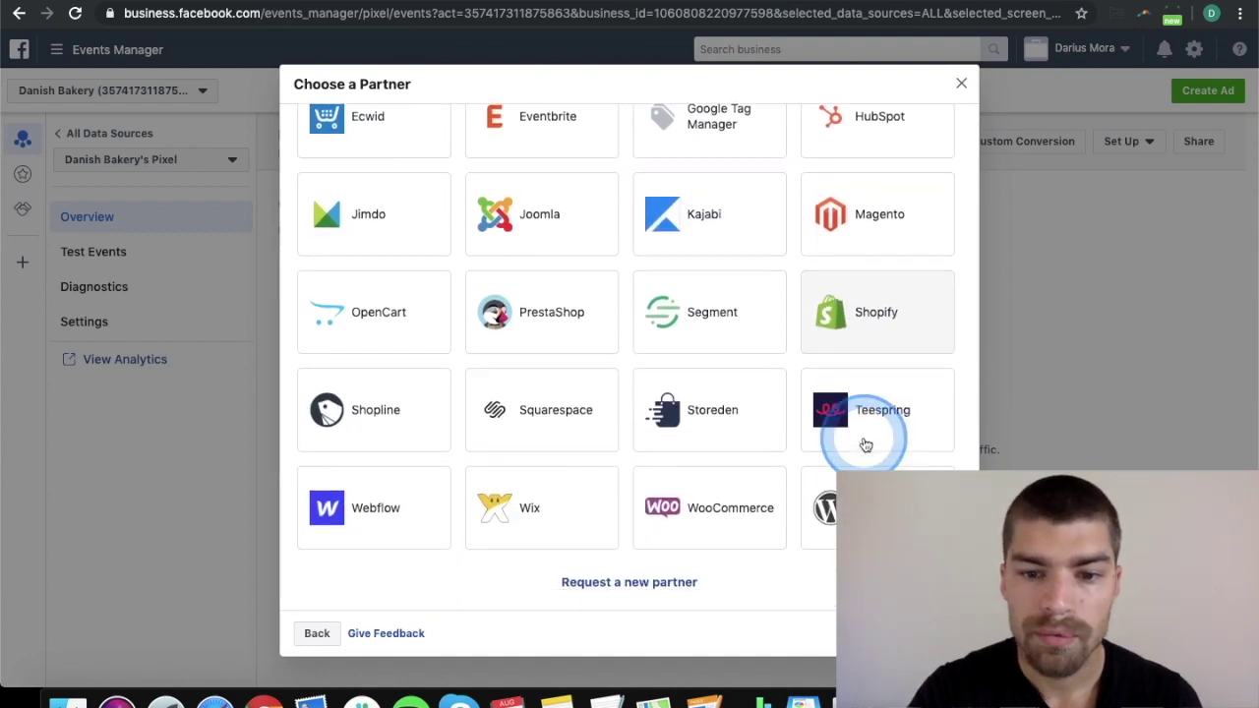
pyautogui.click(854, 480)
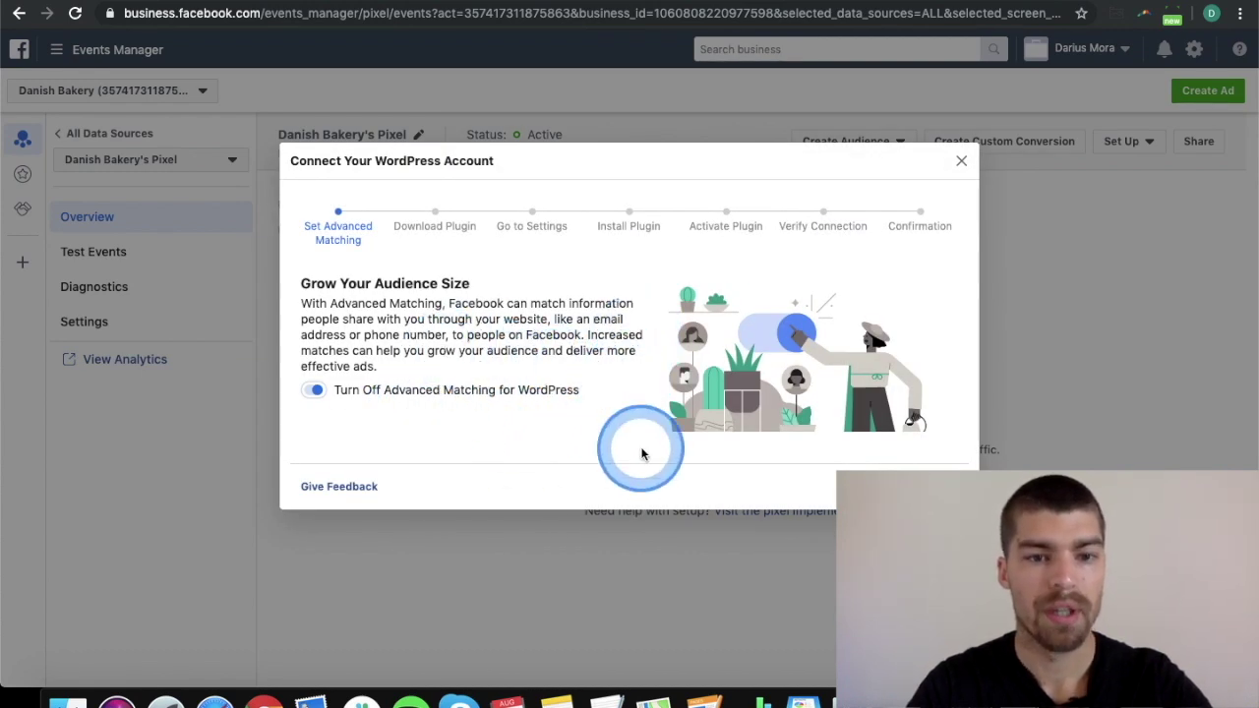
pyautogui.click(942, 484)
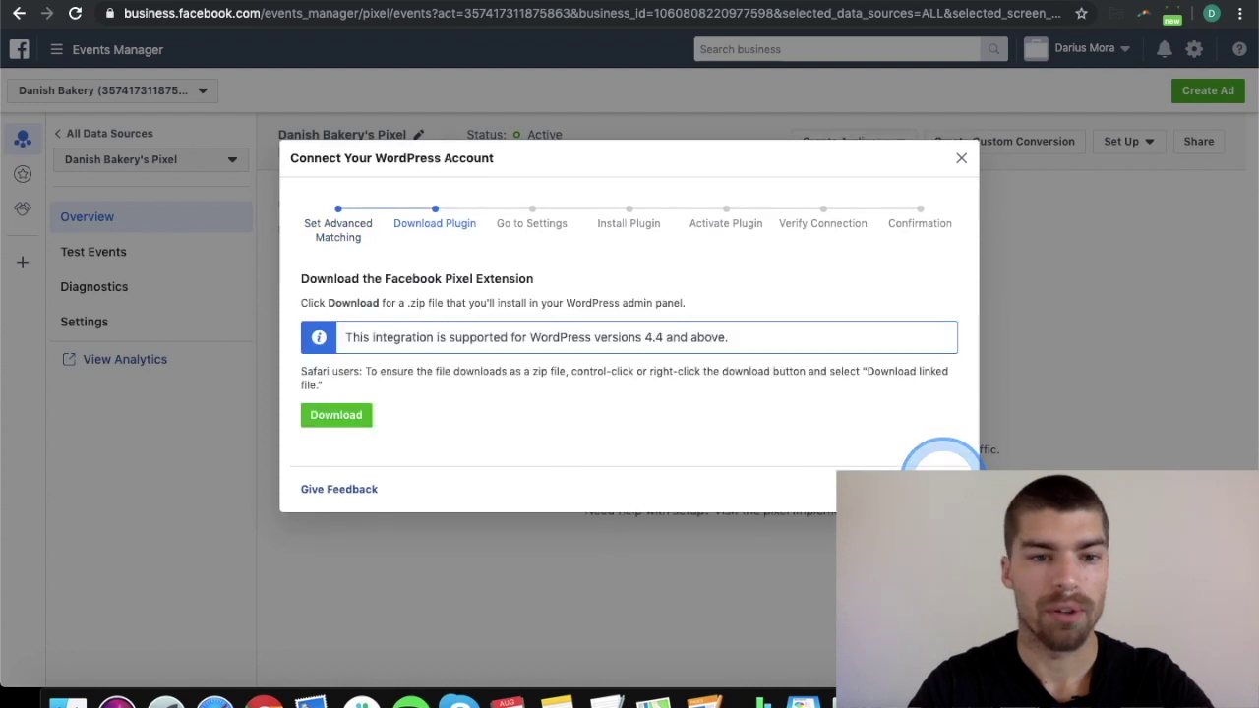
pyautogui.click(335, 416)
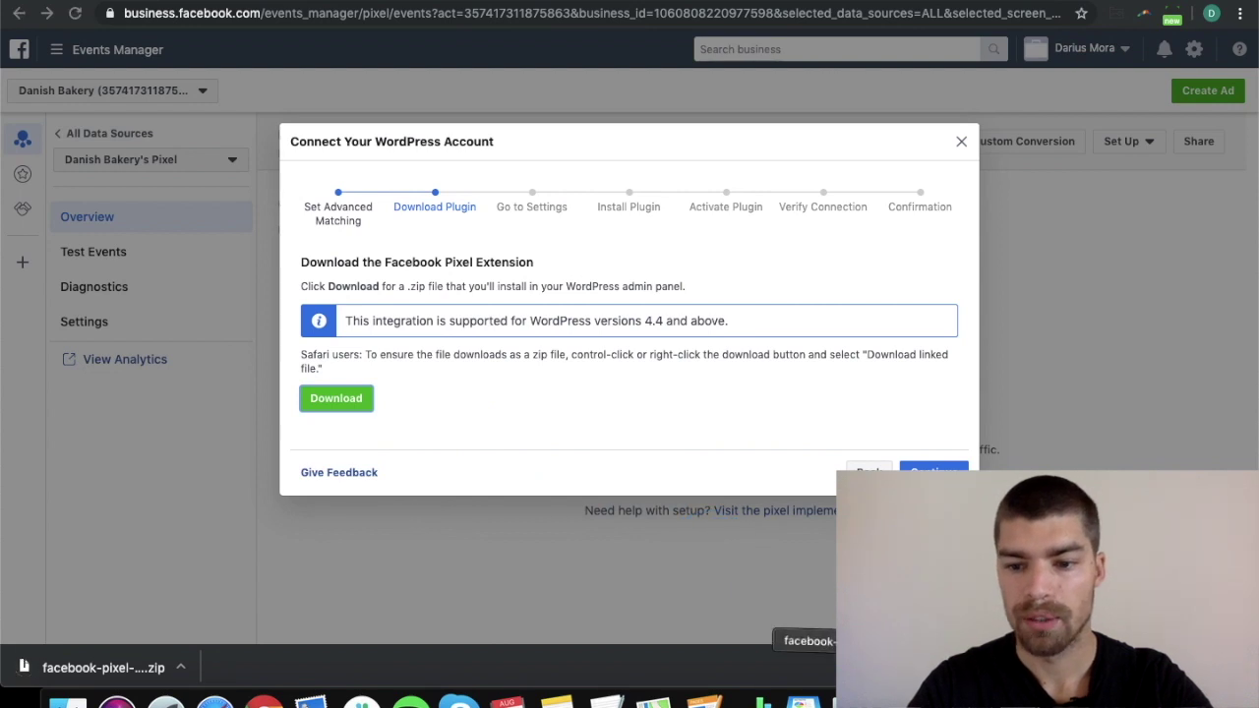
# Inspect the contents of the official-facebook-pixel folder in Downloads, and return to the WordPress connection setup.
pyautogui.click(836, 688)
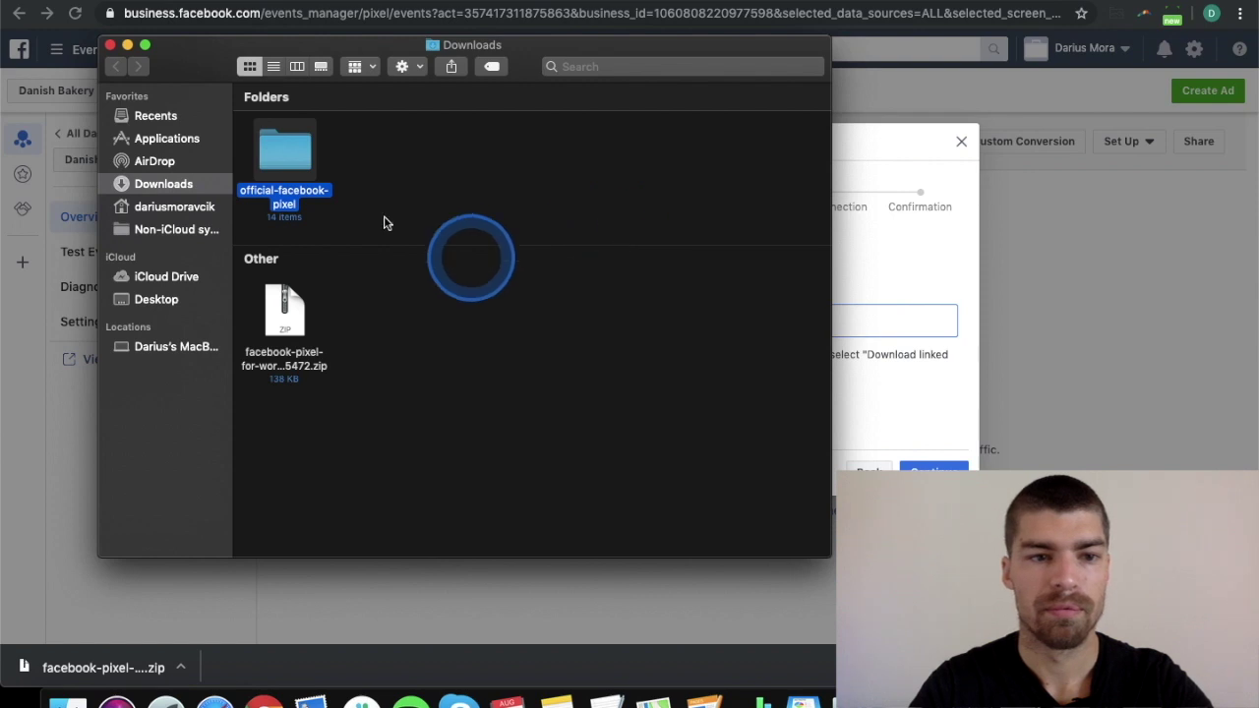
pyautogui.doubleClick(289, 154)
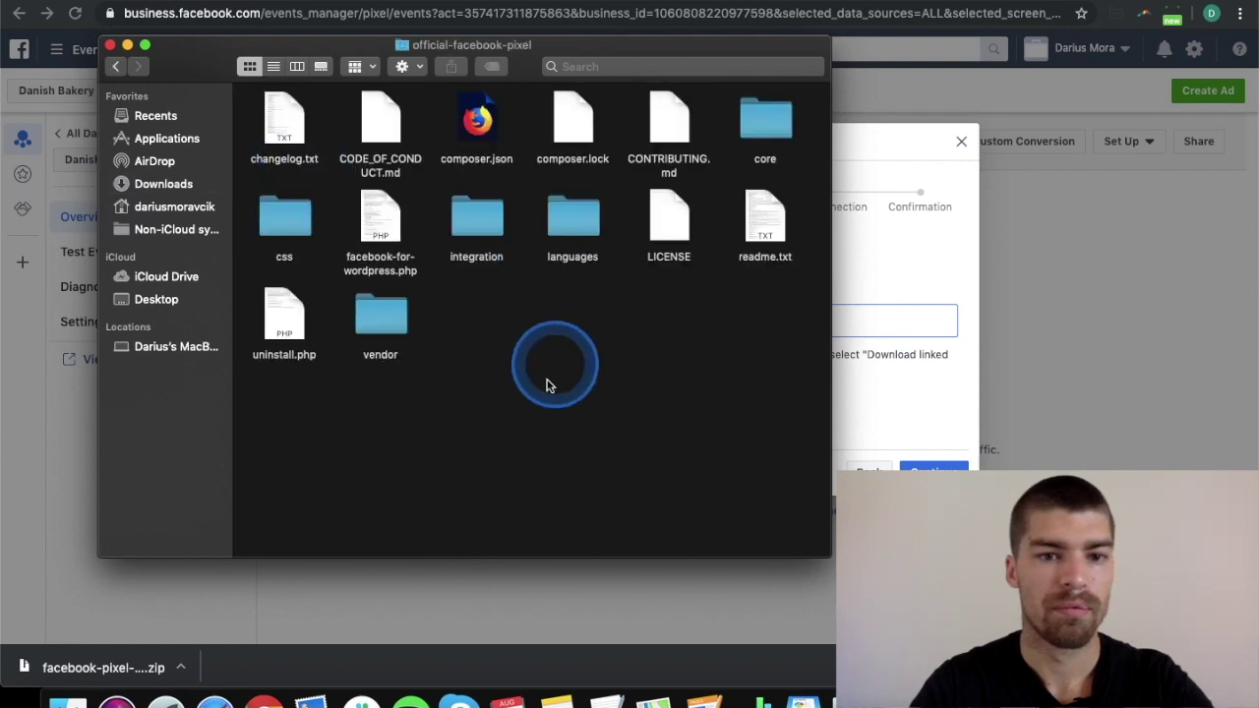
pyautogui.click(118, 66)
pyautogui.moveTo(206, 55); pyautogui.dragTo(137, 32)
pyautogui.click(876, 281)
pyautogui.click(898, 450)
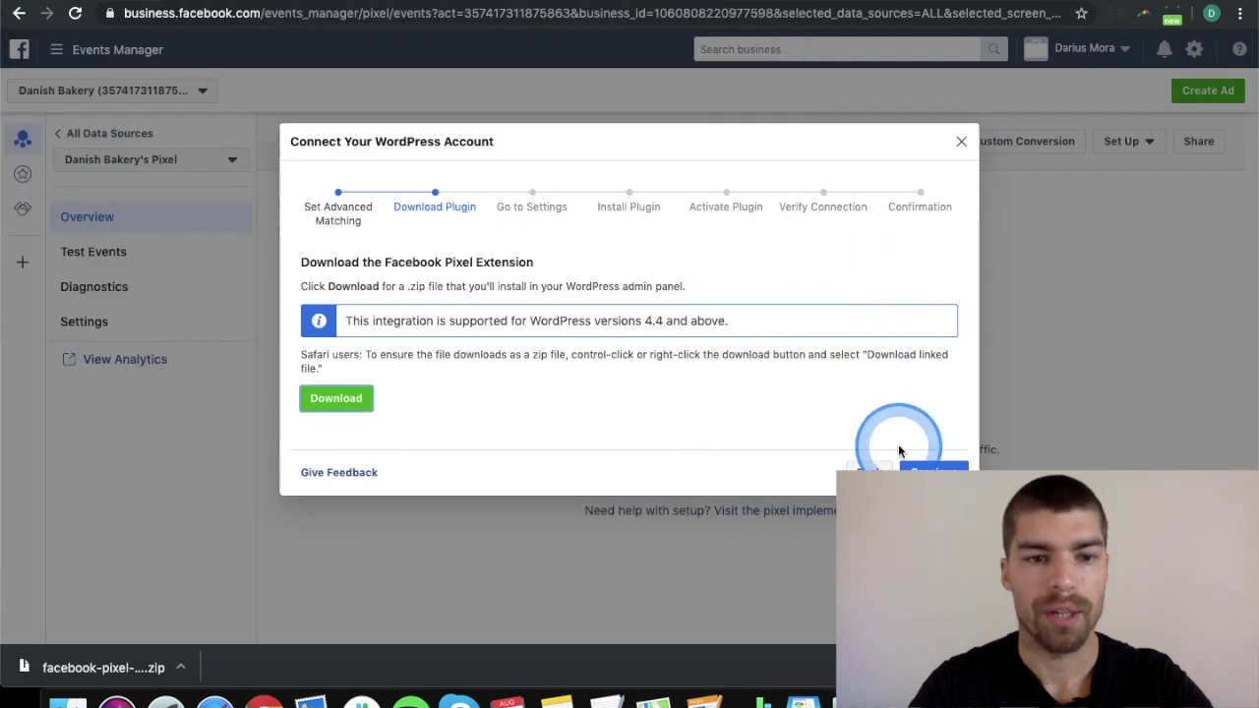
# Continue the WordPress connection setup to the Go to Settings stage and read its instructions for adding a plugin.
pyautogui.click(928, 462)
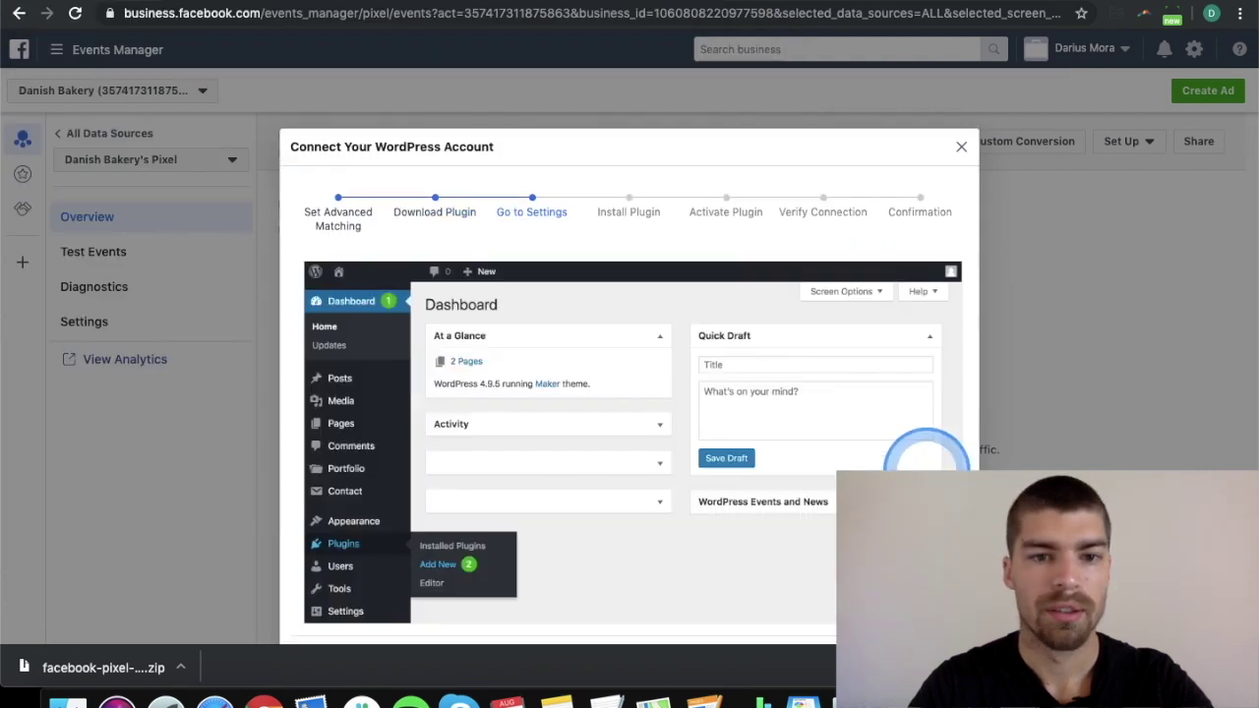
pyautogui.click(552, 338)
pyautogui.scroll(-2, 552, 339)
pyautogui.click(423, 421)
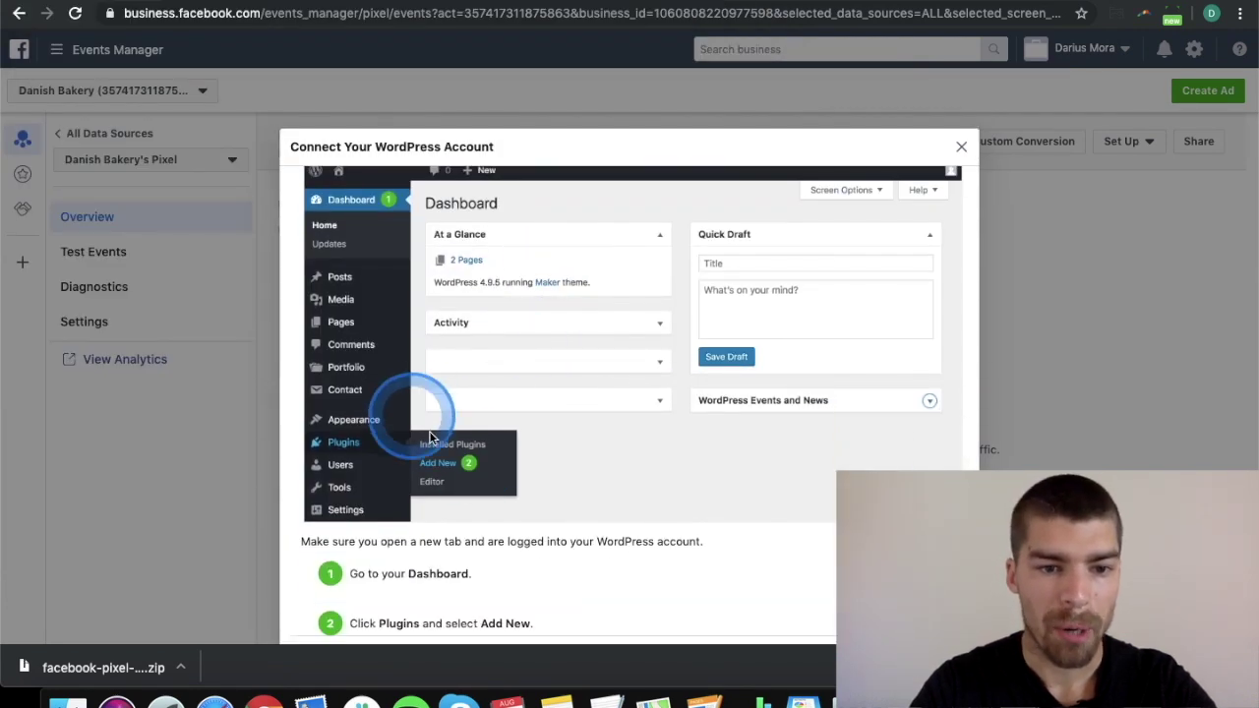
pyautogui.click(497, 491)
pyautogui.scroll(-1, 565, 507)
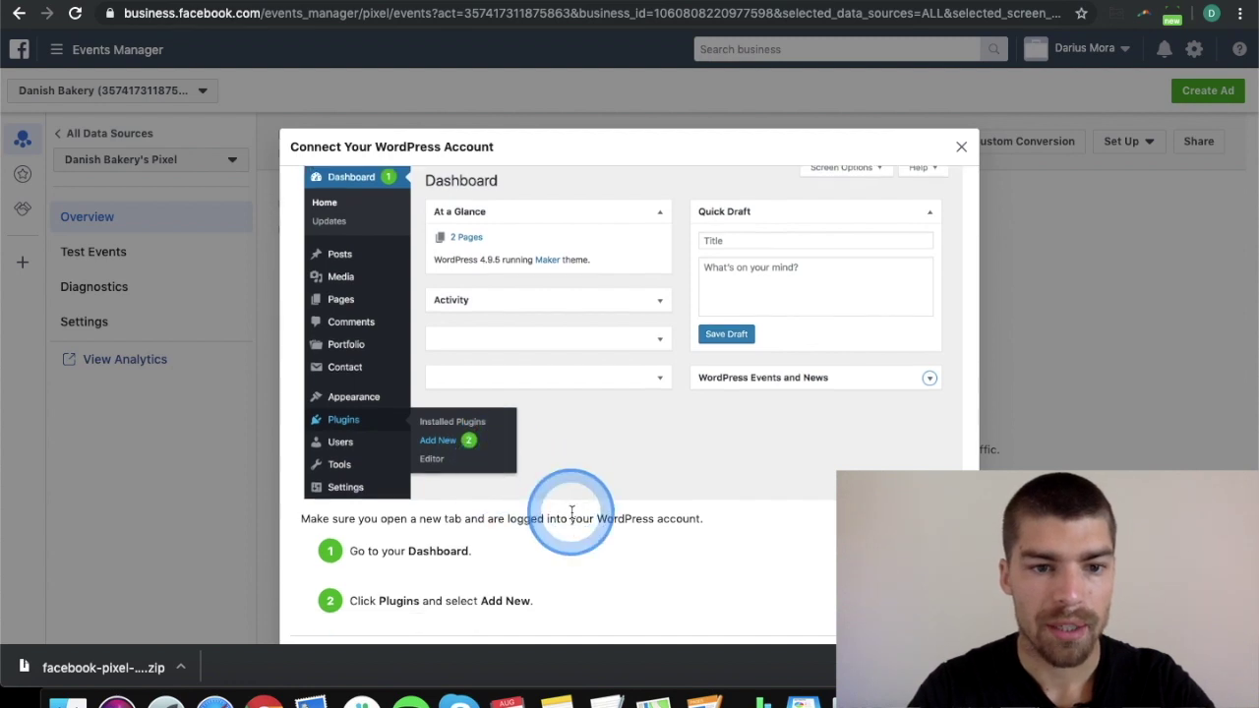
pyautogui.scroll(-2, 571, 514)
# Switch to the Add Plugins page of the Byvajme Rozumne WordPress site and install the facebook-pixel-for-wordpress zip from Downloads.
pyautogui.click(252, 661)
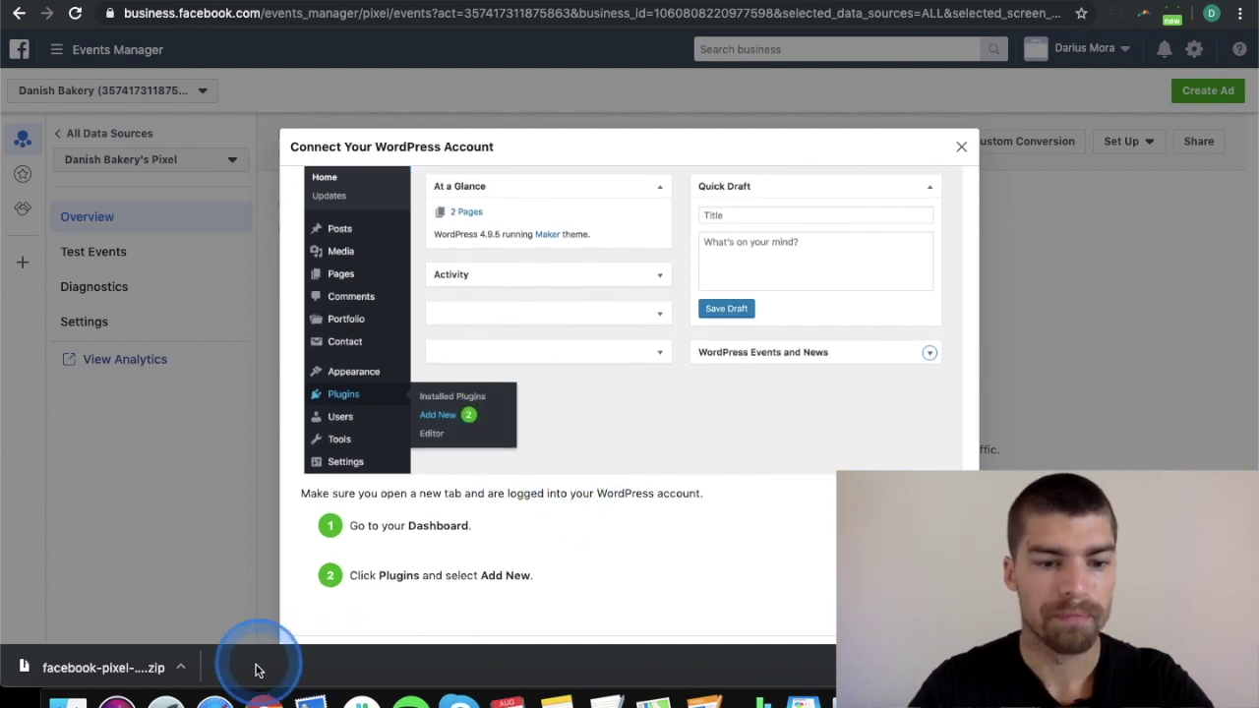
pyautogui.click(261, 230)
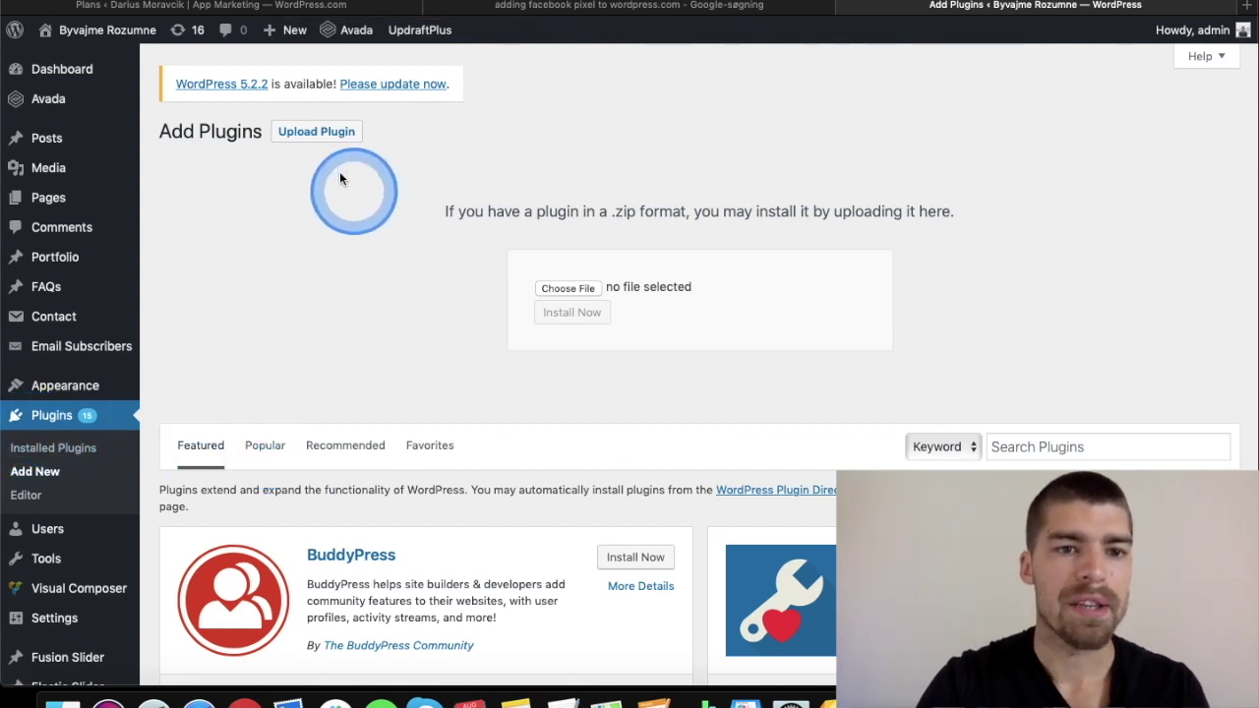
pyautogui.click(307, 135)
pyautogui.click(312, 133)
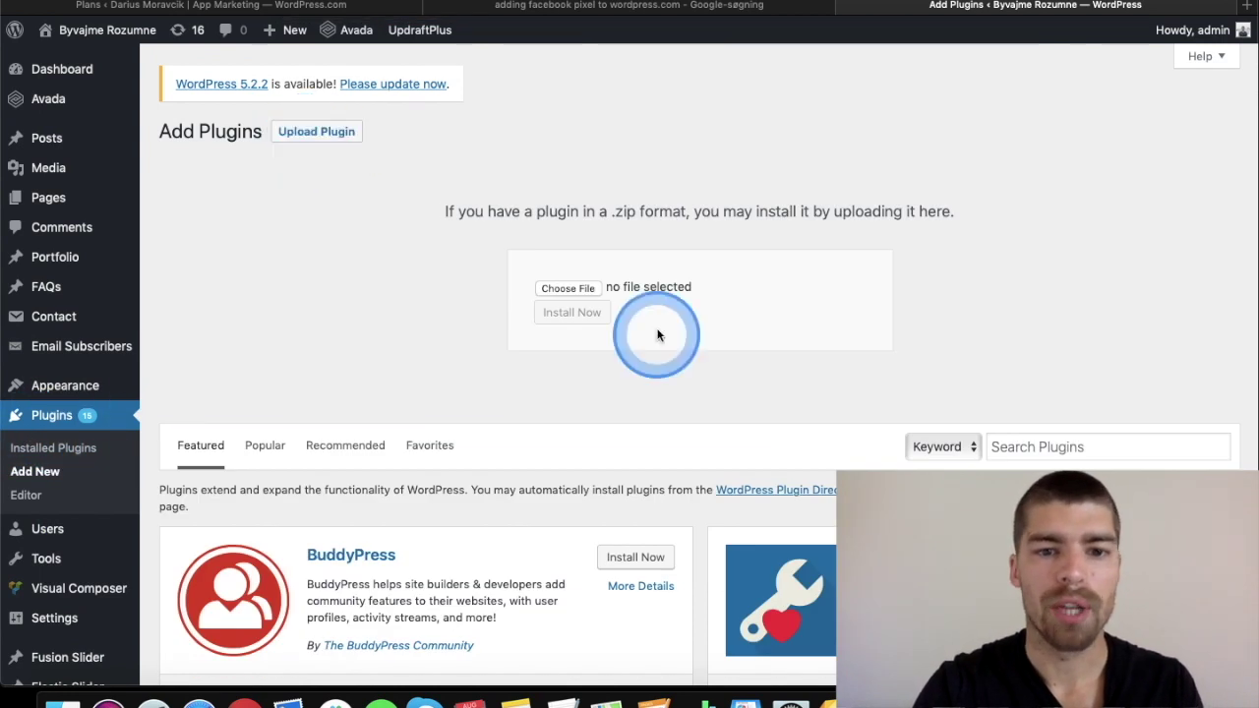
pyautogui.click(584, 289)
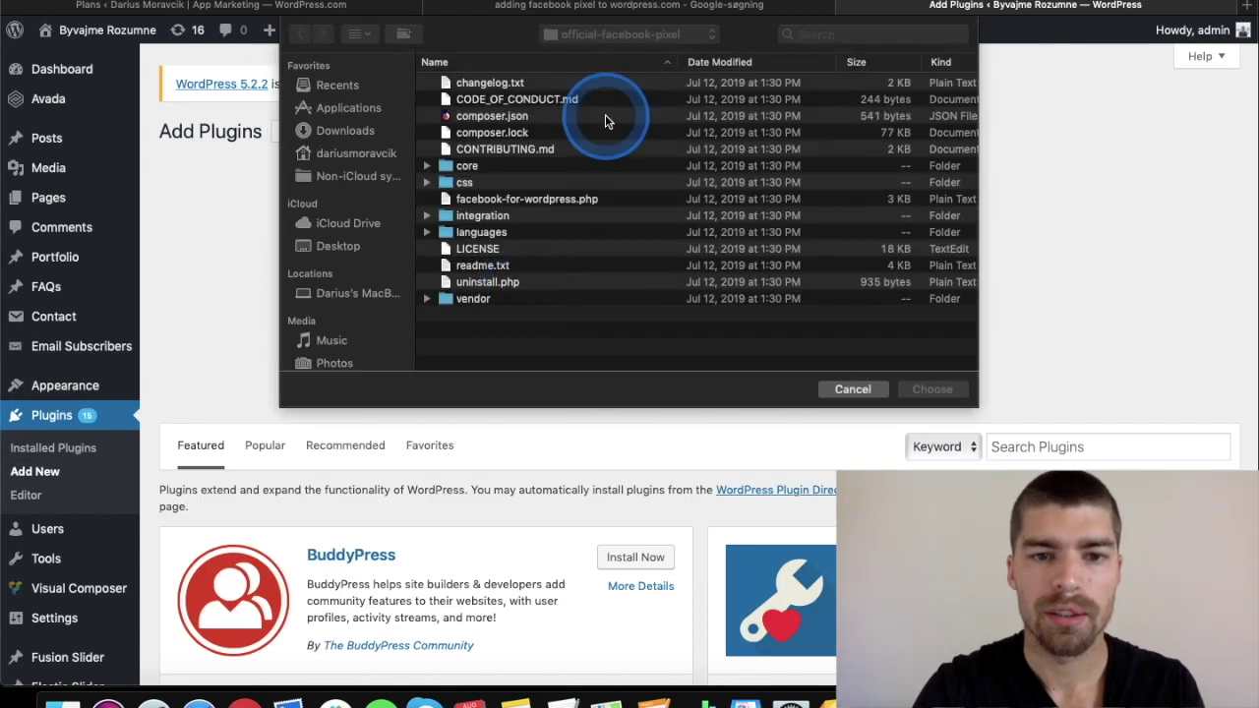
pyautogui.click(339, 130)
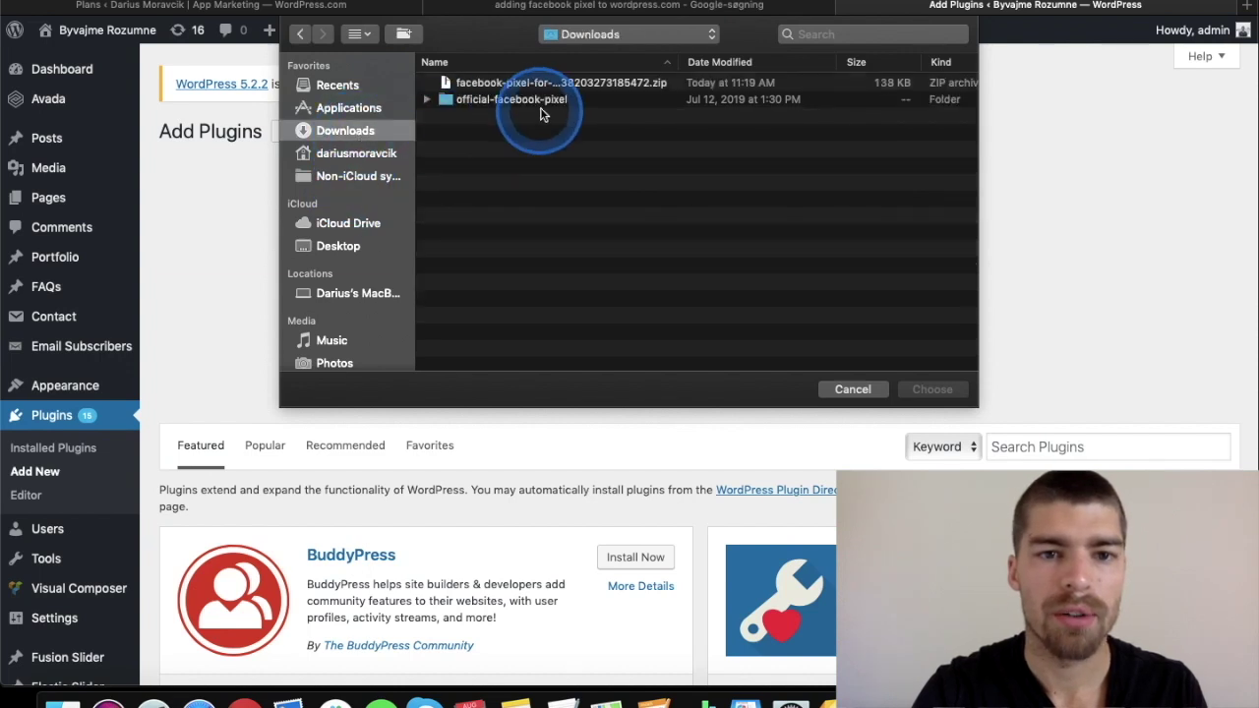
pyautogui.click(511, 86)
pyautogui.click(935, 389)
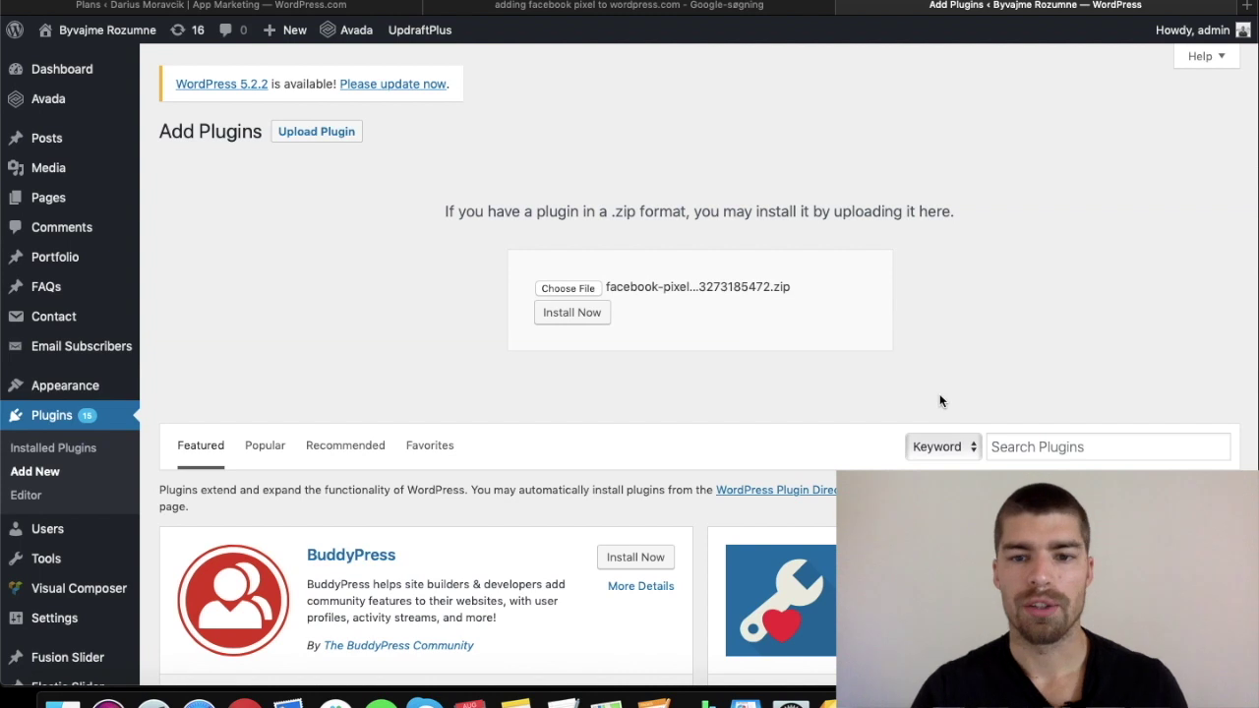
pyautogui.click(566, 311)
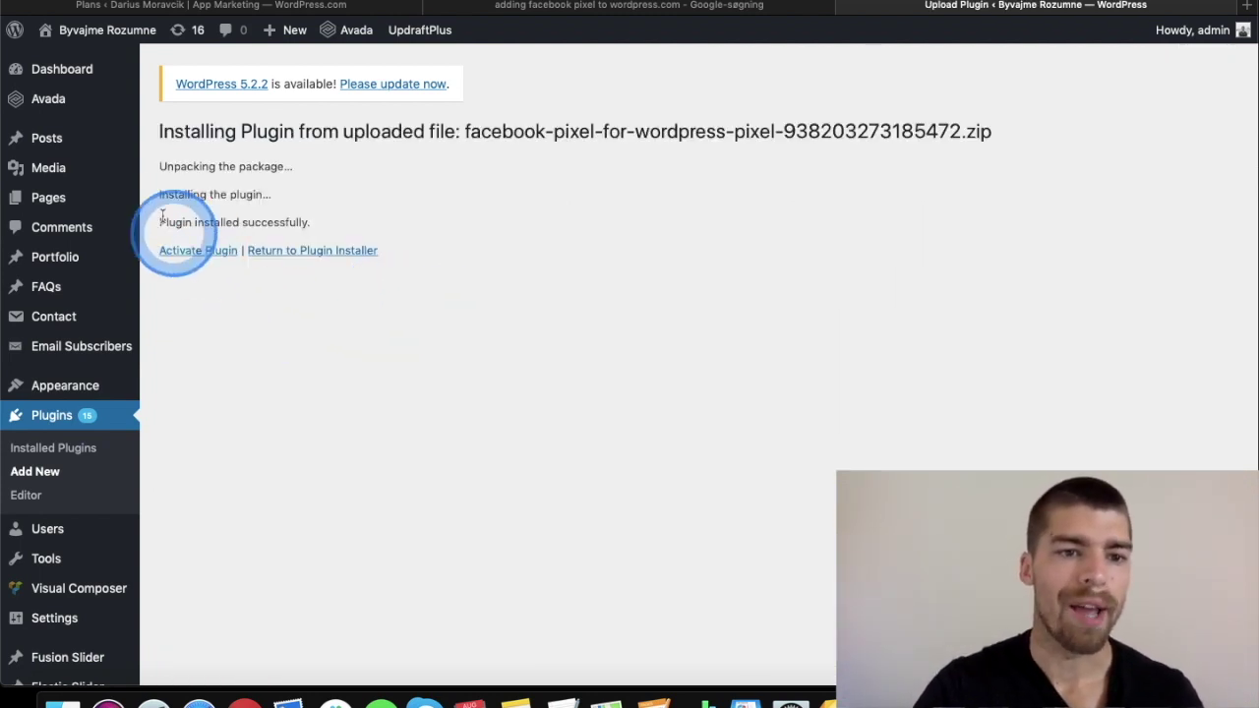
# Activate the newly installed Facebook pixel plugin on the WordPress site.
pyautogui.click(196, 247)
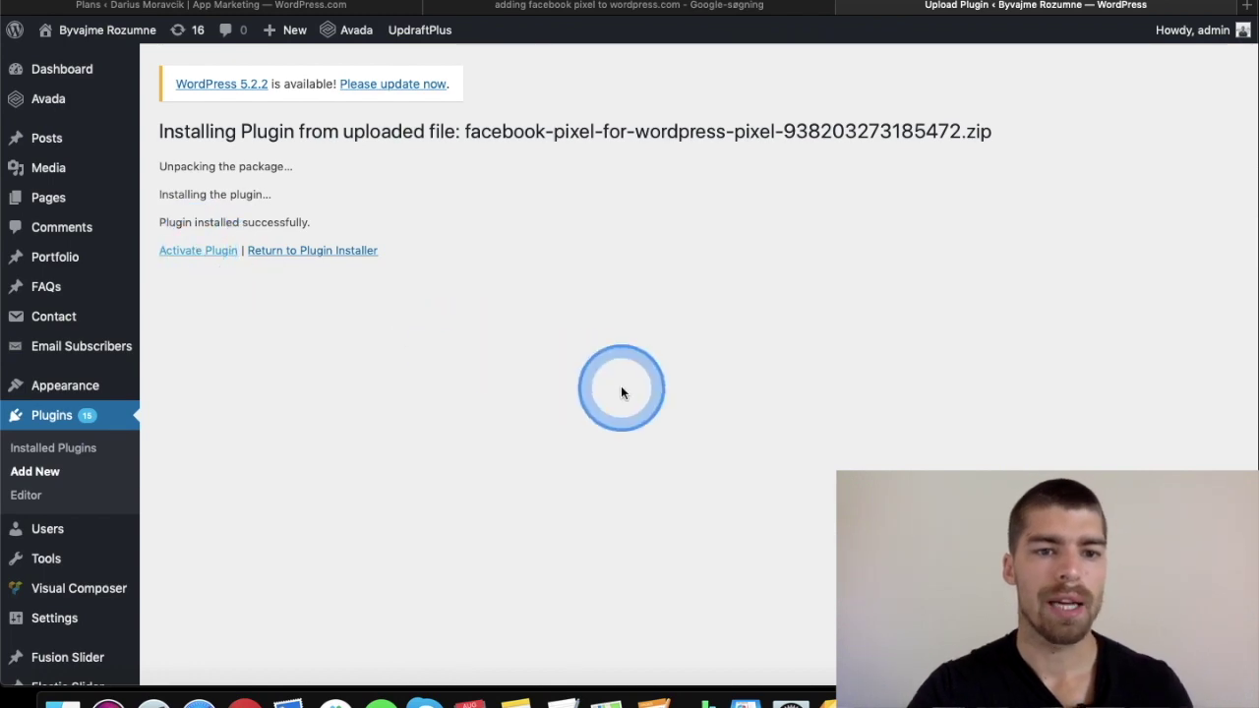
pyautogui.scroll(-2, 615, 276)
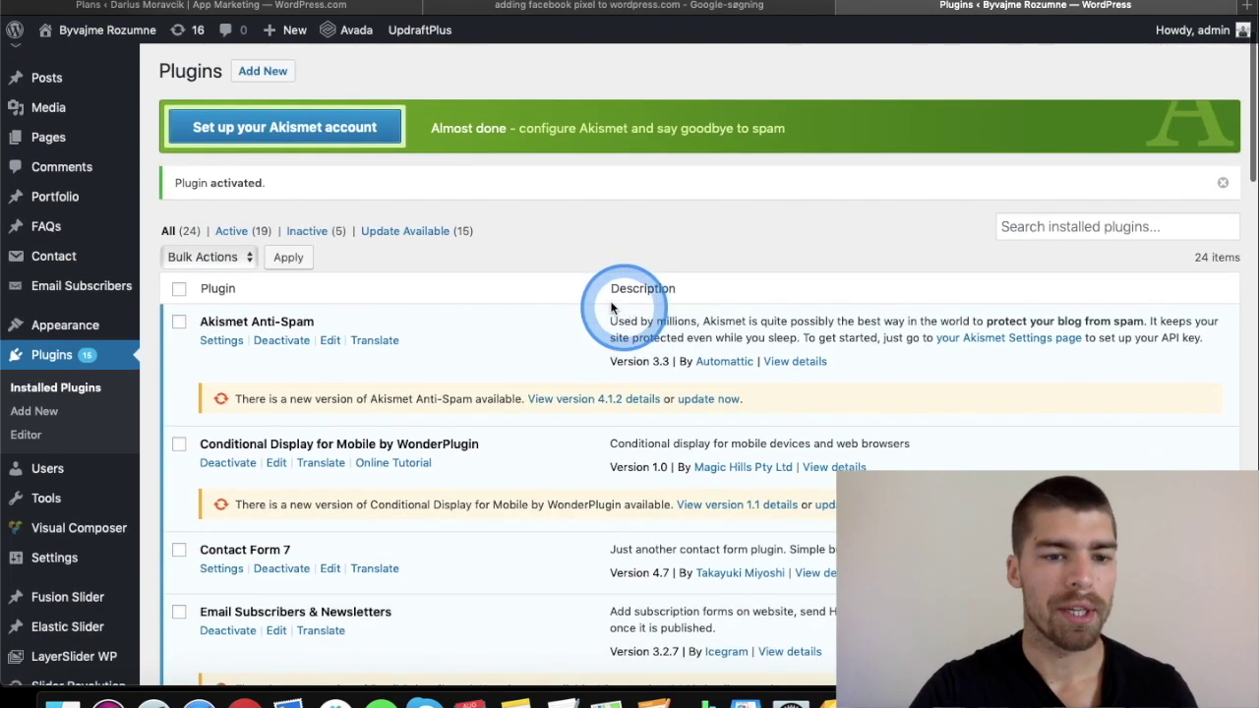
pyautogui.scroll(2, 611, 308)
pyautogui.hotkey('ctrl', 'Up')
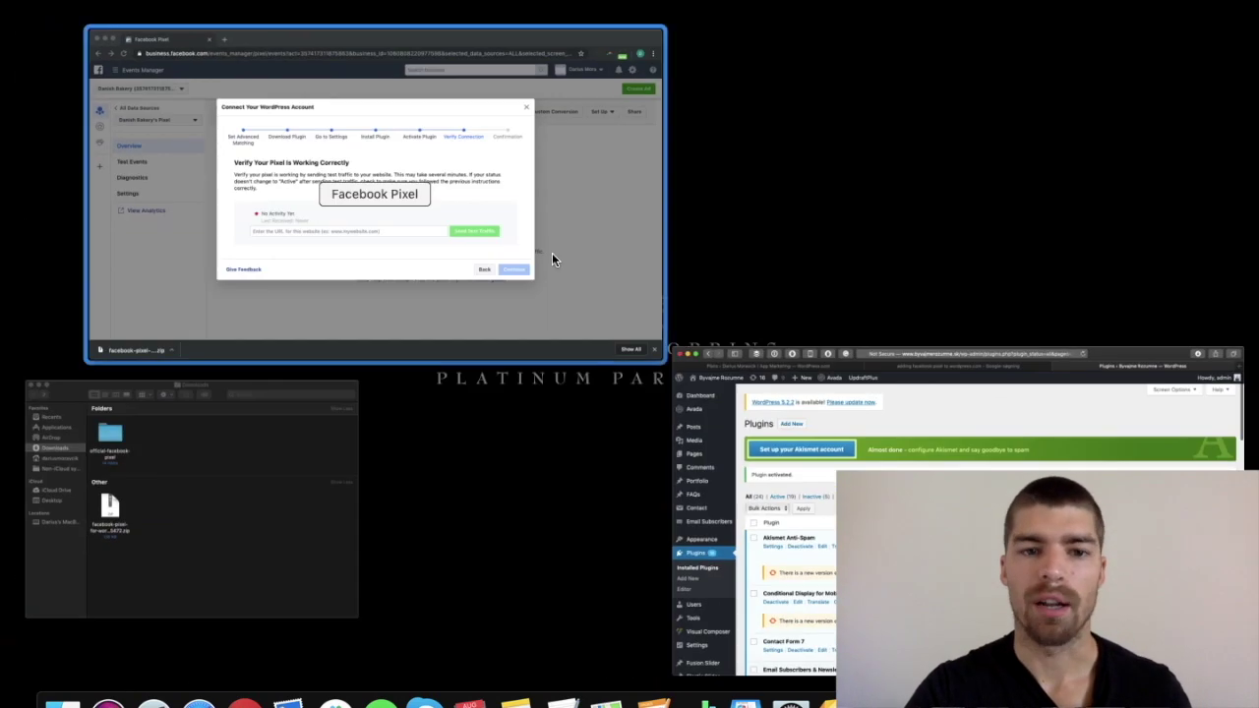
pyautogui.click(552, 253)
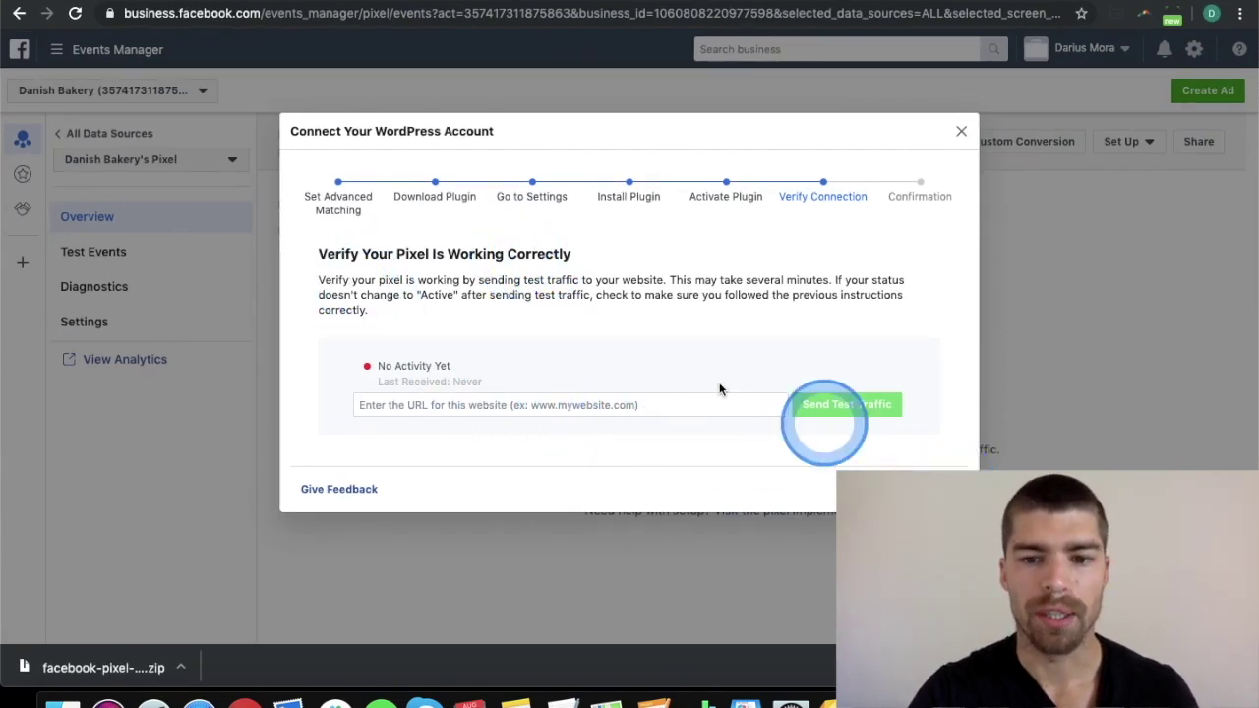
pyautogui.click(602, 406)
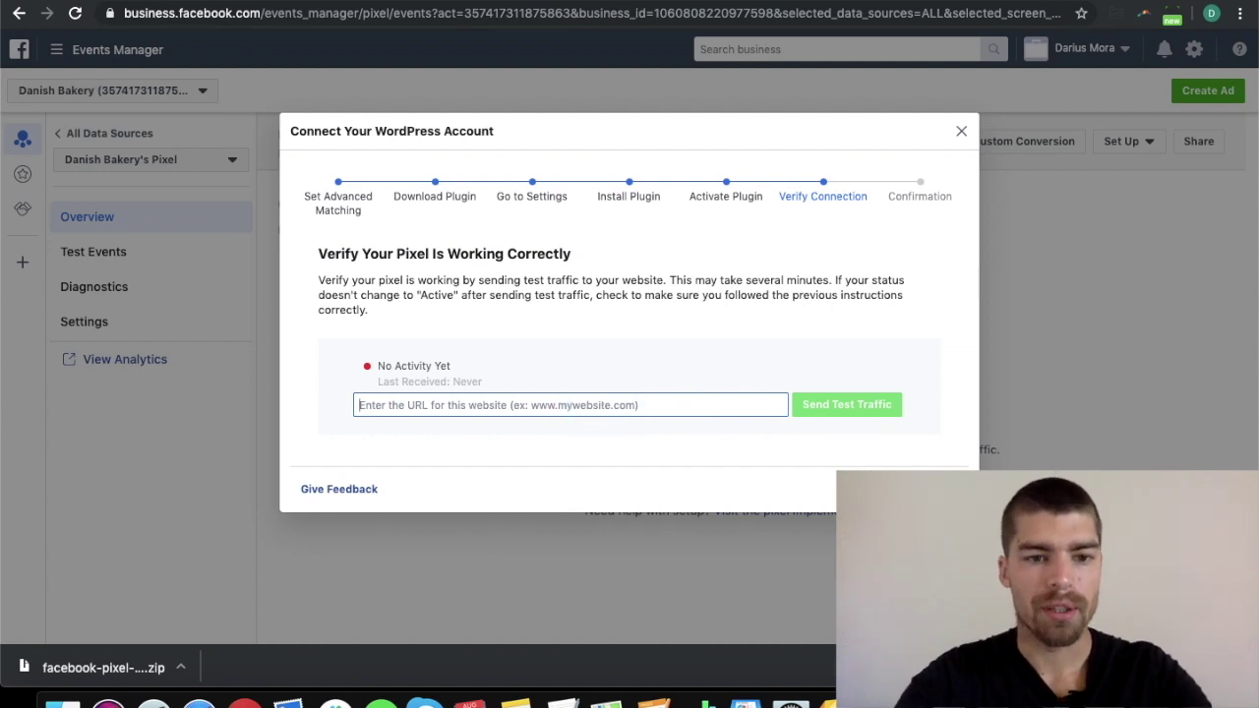
pyautogui.write('www.byvajme')
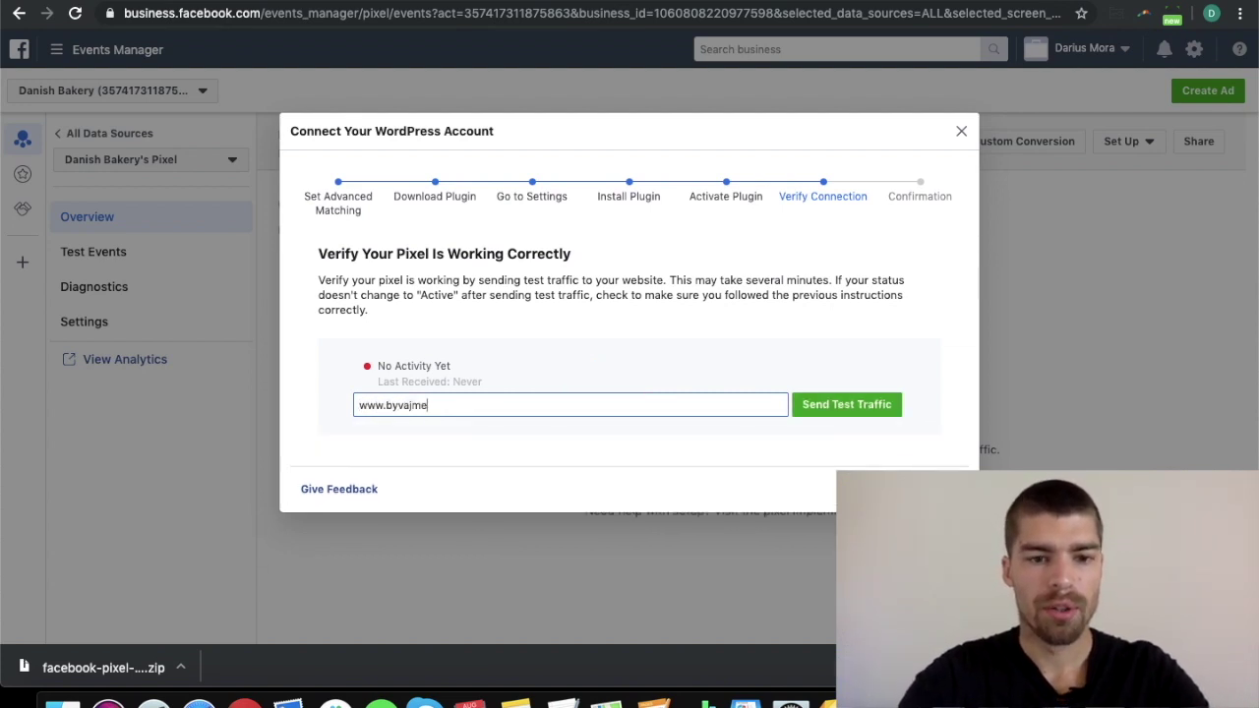
pyautogui.write('rozumne.sk')
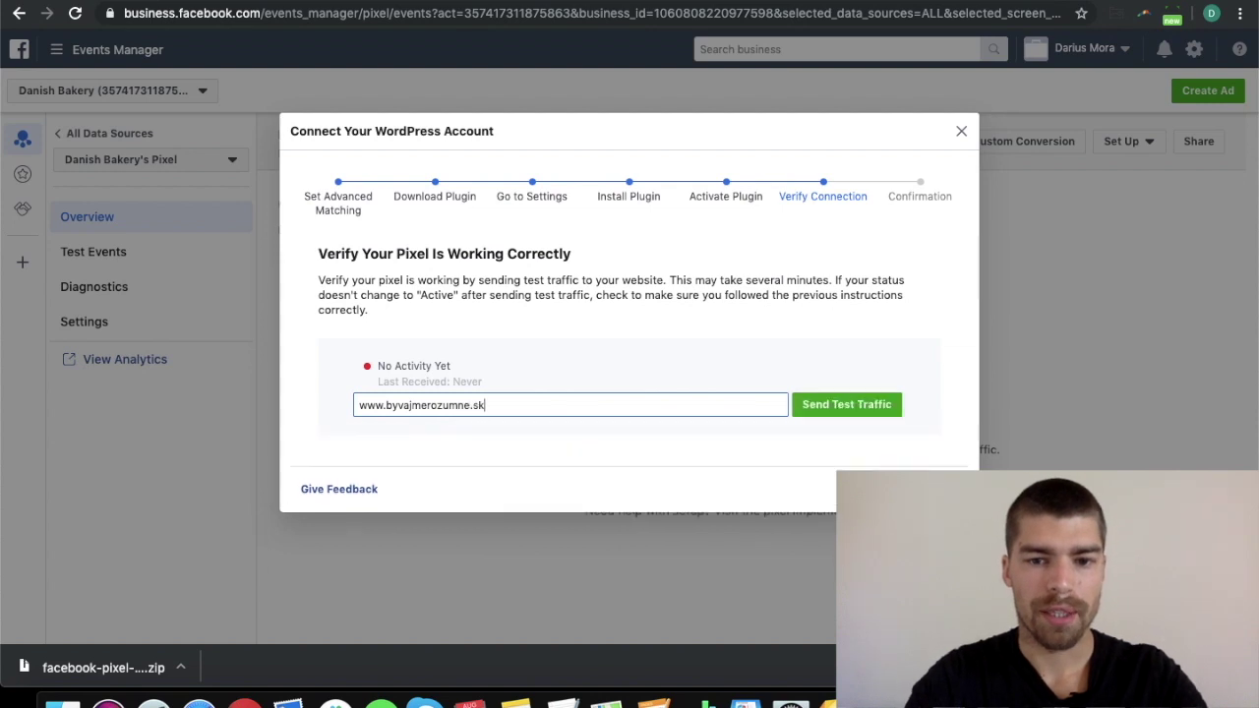
pyautogui.click(860, 405)
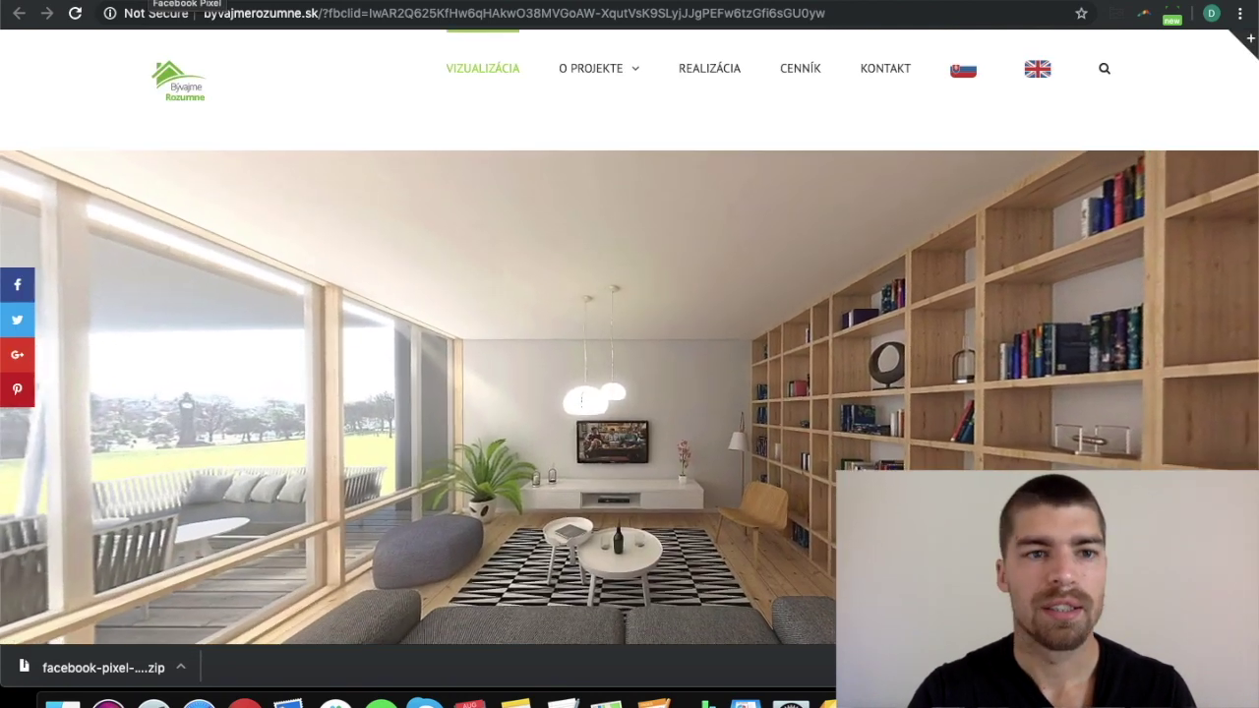
pyautogui.hotkey('ctrl', 'w')
pyautogui.click(642, 423)
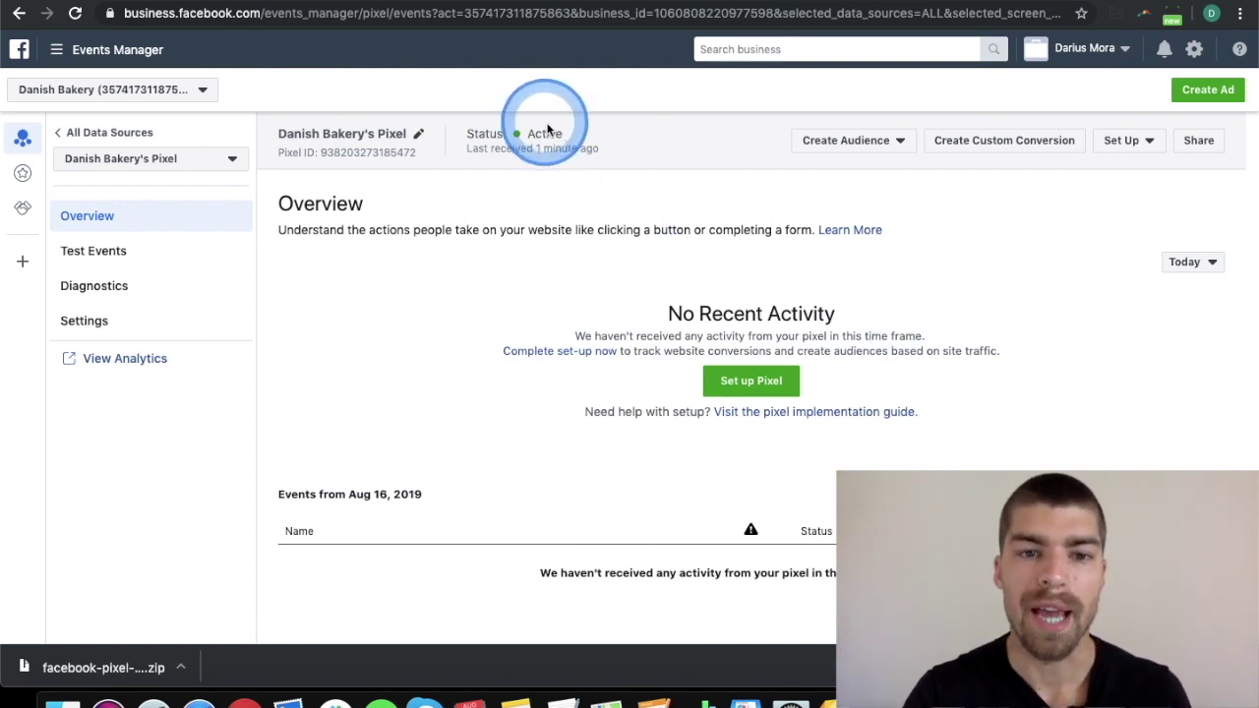
pyautogui.click(145, 258)
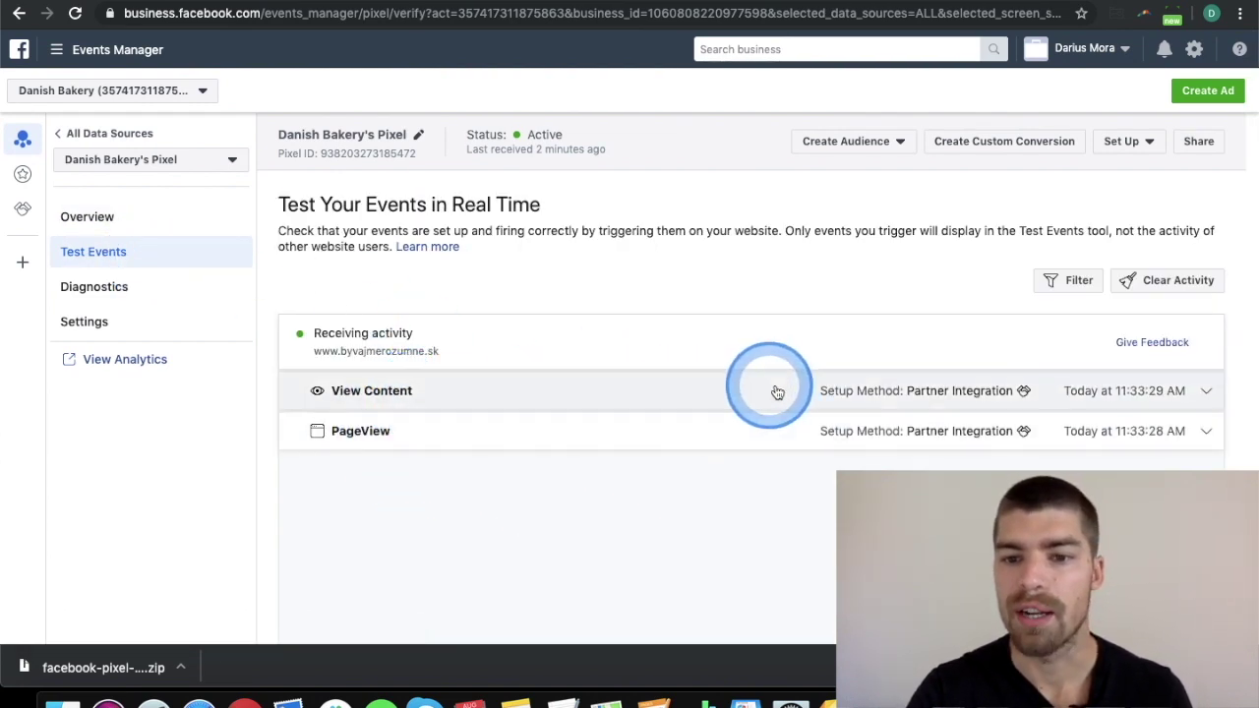
pyautogui.click(130, 299)
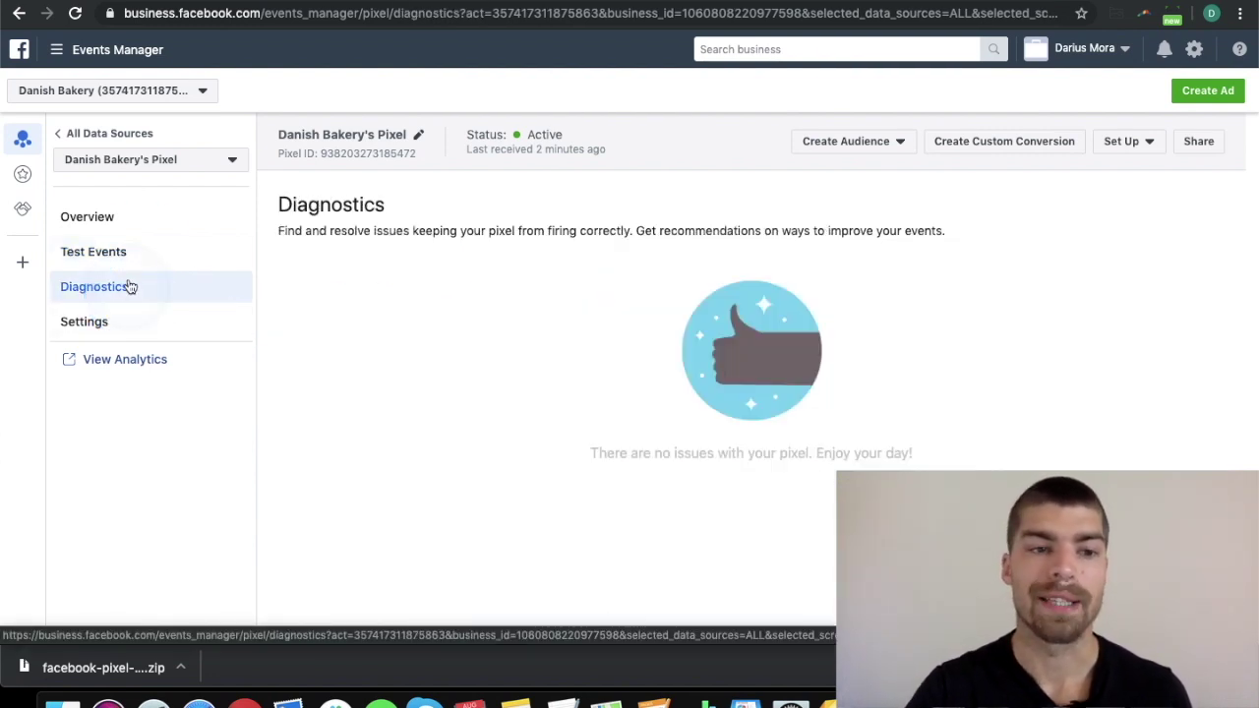
pyautogui.click(143, 218)
pyautogui.click(473, 257)
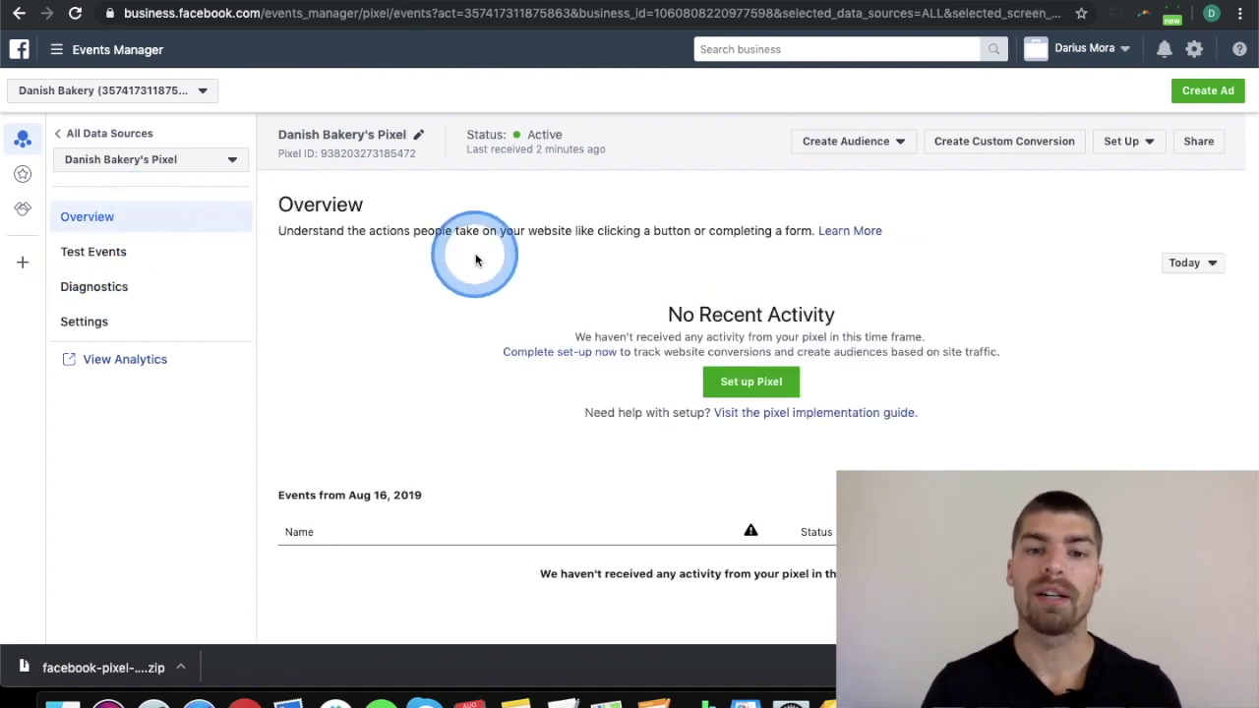